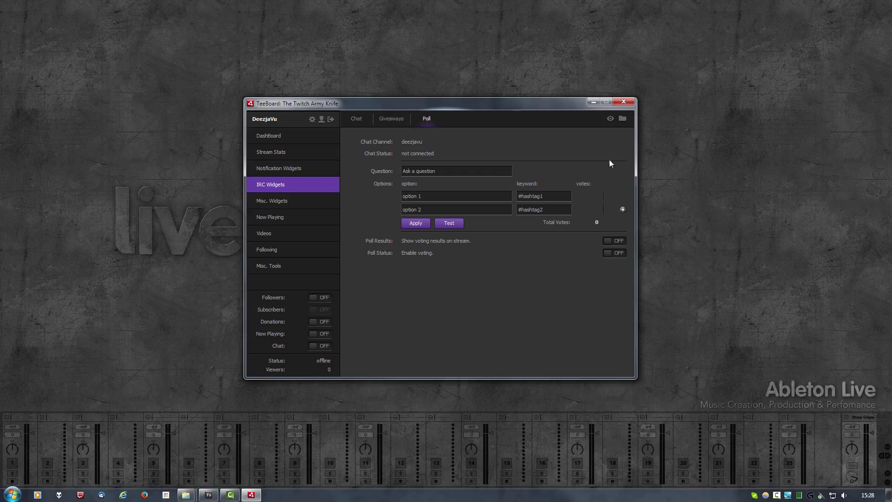
Open the Poll Widget preview and move it to the top-left of the desktop
left_click(611, 120)
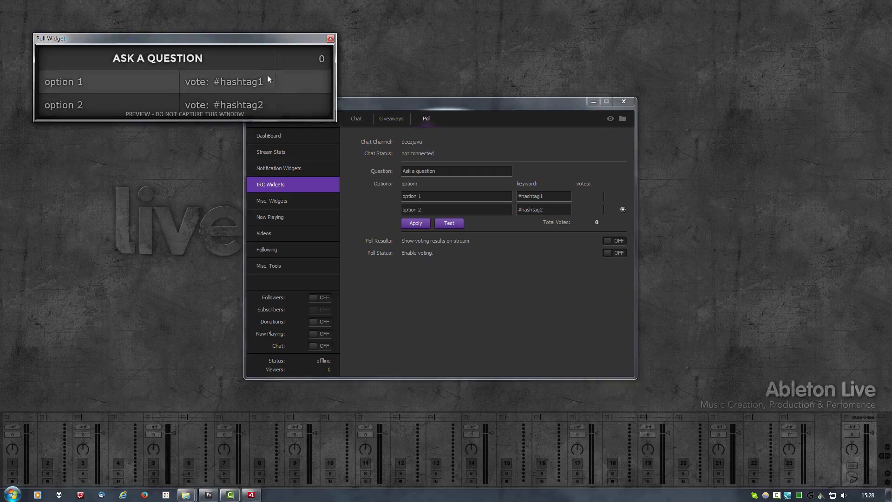
left_click_drag(268, 39, 254, 43)
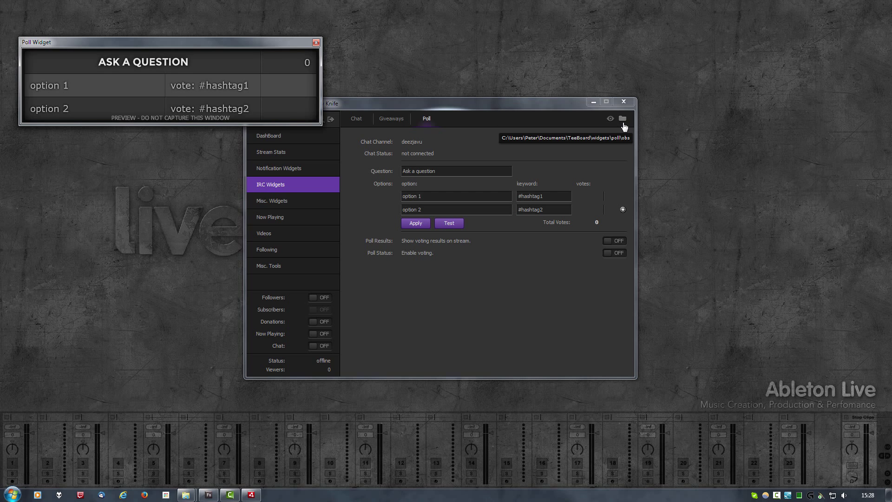
left_click(623, 124)
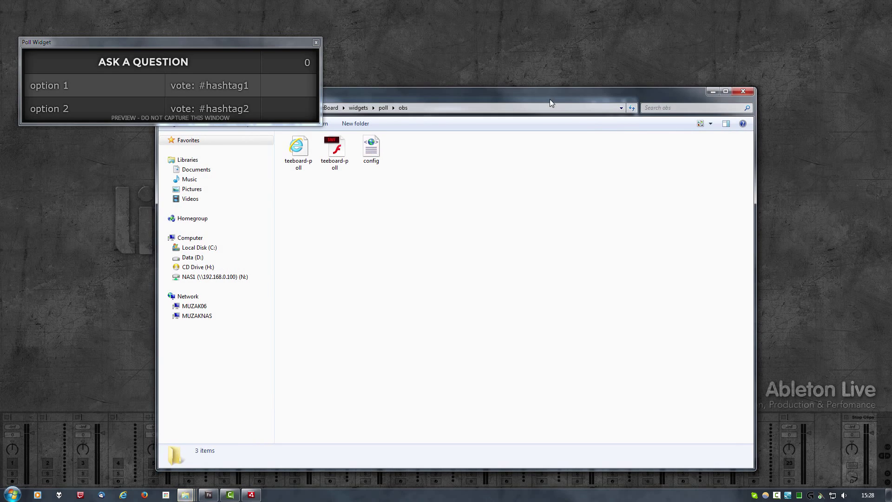
left_click_drag(550, 99, 579, 80)
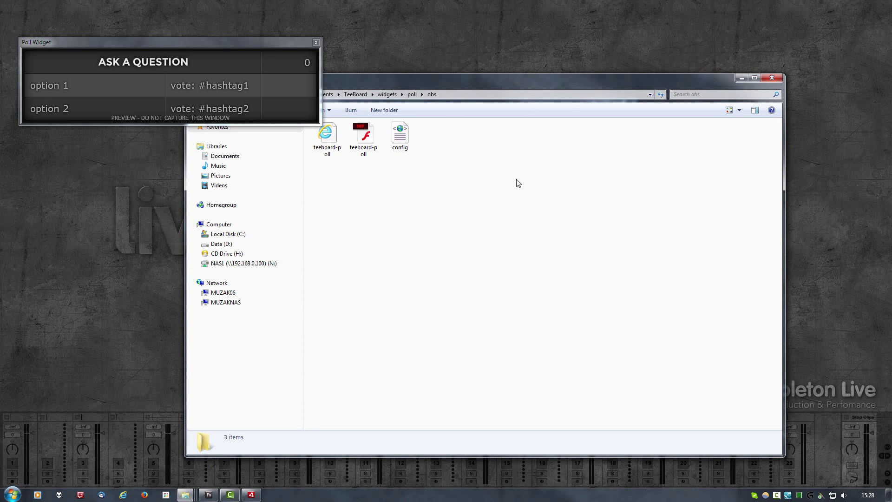
left_click_drag(474, 88, 462, 142)
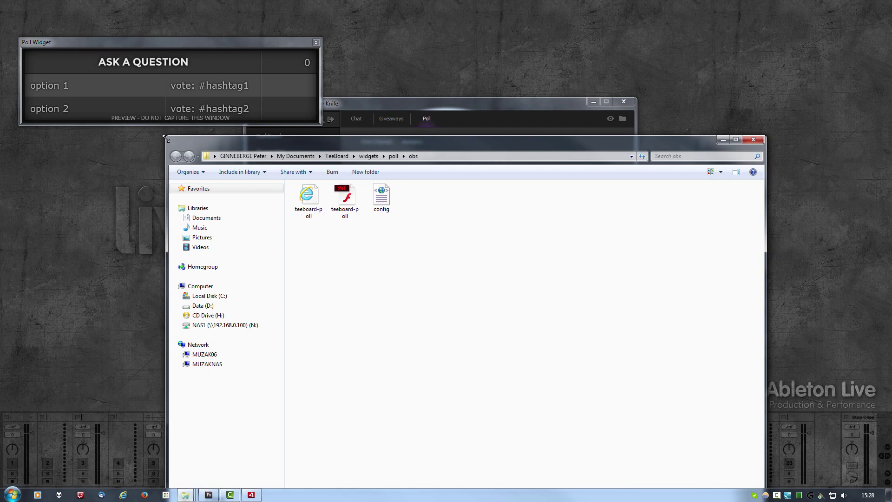
left_click_drag(167, 136, 320, 245)
left_click_drag(389, 241, 305, 158)
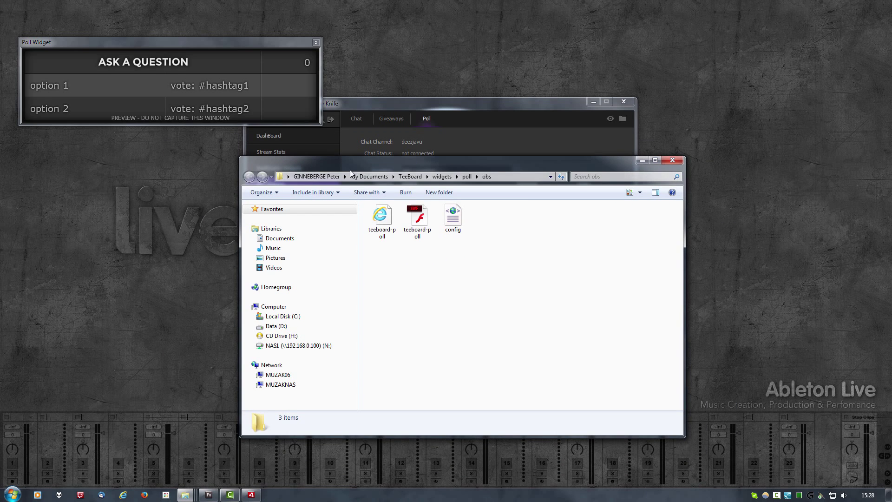
left_click(501, 179)
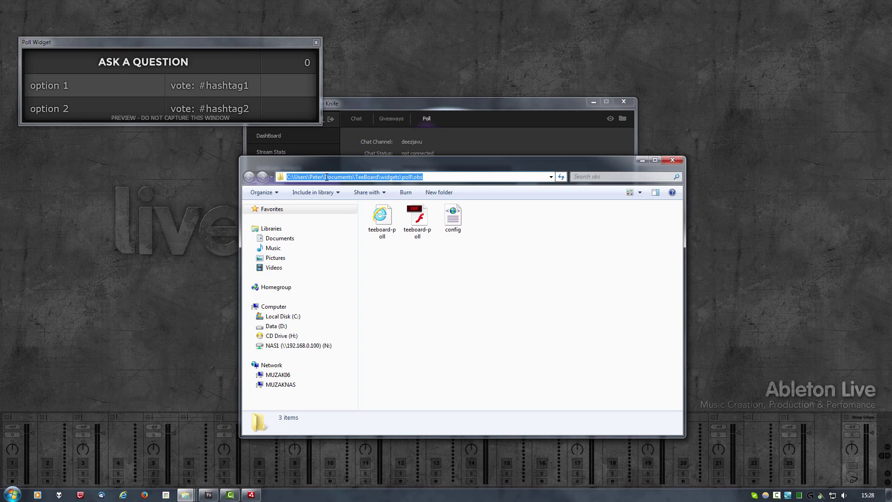
left_click_drag(323, 178, 358, 177)
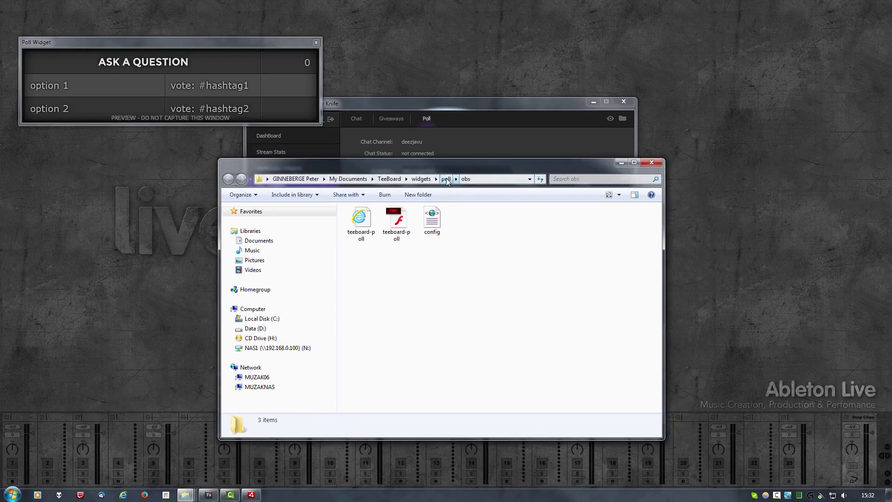
left_click(446, 179)
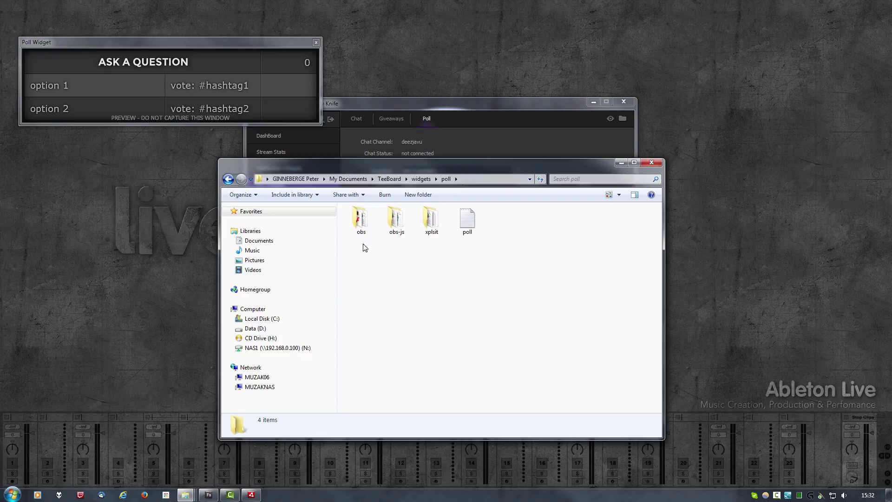
left_click(400, 220)
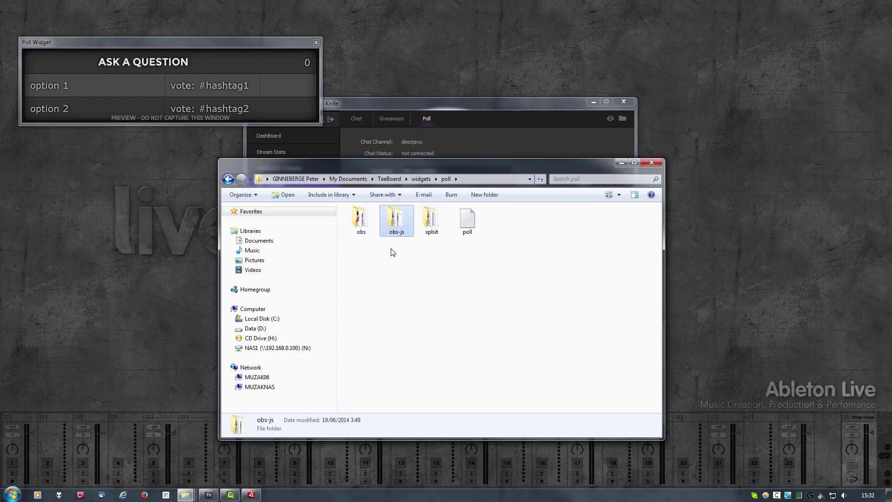
double_click(396, 222)
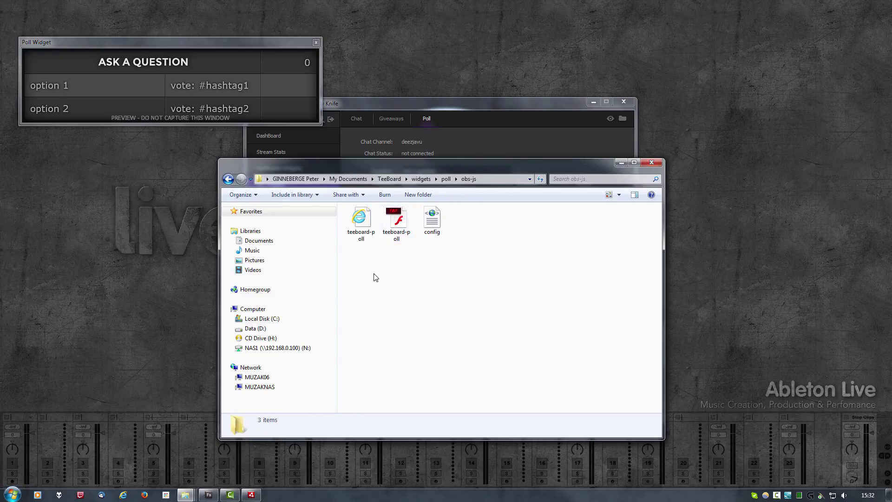
left_click(446, 179)
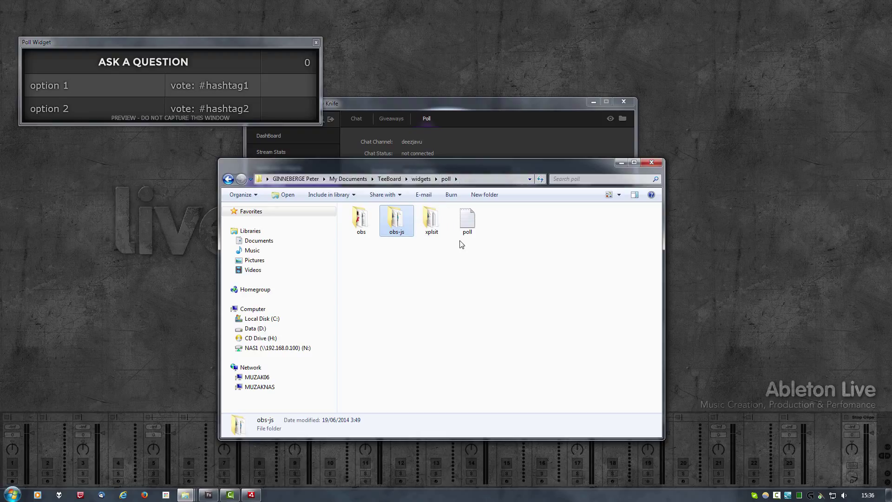
double_click(470, 240)
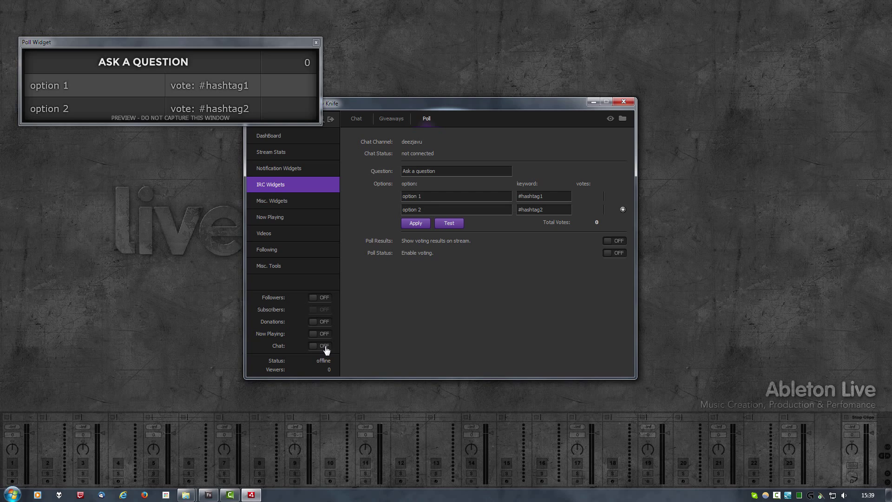
Turn Chat ON to connect the poll to the channel, then select the placeholder question
left_click(324, 346)
left_click_drag(444, 173, 393, 175)
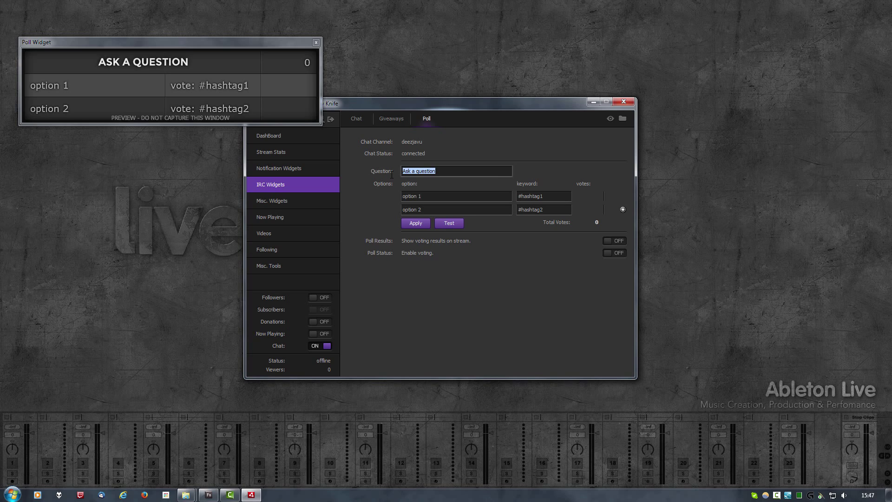
Enter the question 'Most anticipated game 2014' and first option EverQuest Next with keyword #next
type("Most anticipated game 2014")
key("Tab")
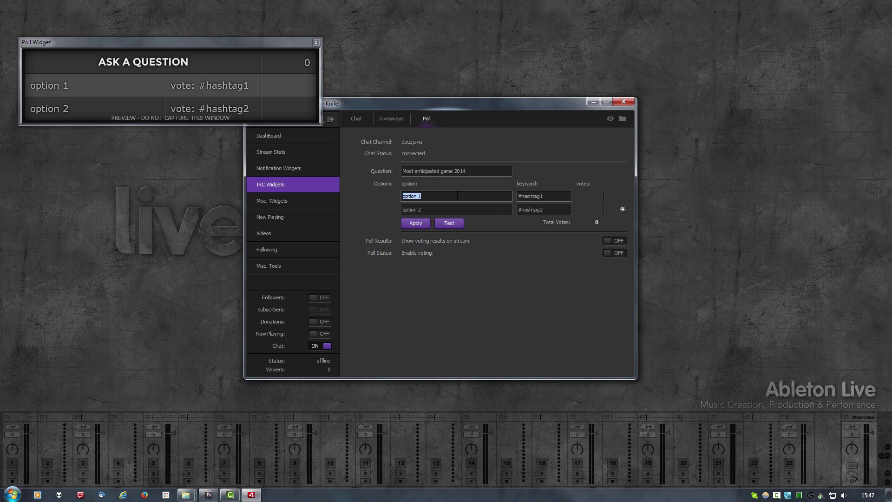
type("EverQuest Next")
key("Tab")
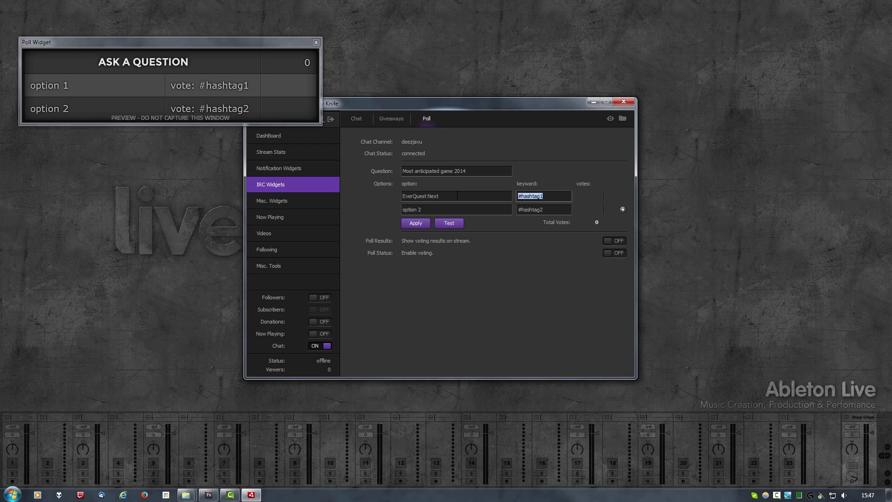
key("End")
key("BackSpace")
key("BackSpace")
key("BackSpace")
type("nex")
Name the second option Dragon Age with keyword 'drag'
key("Tab")
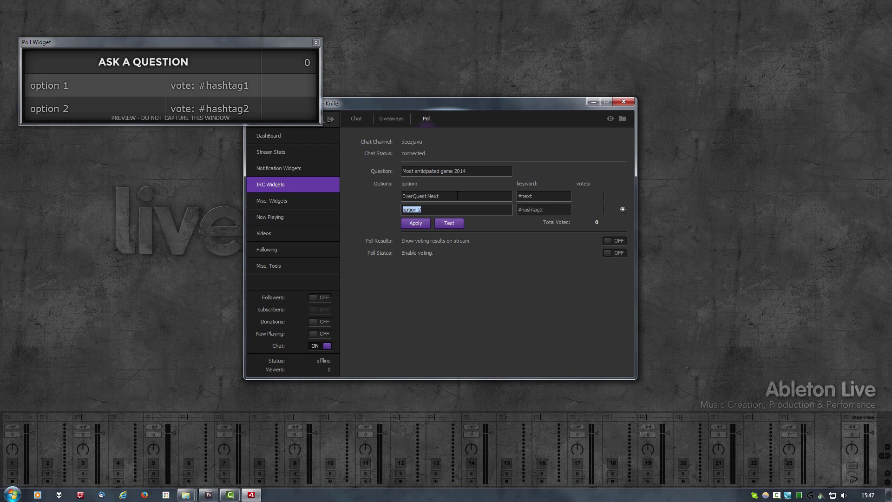
type("Dragon Age")
key("Tab")
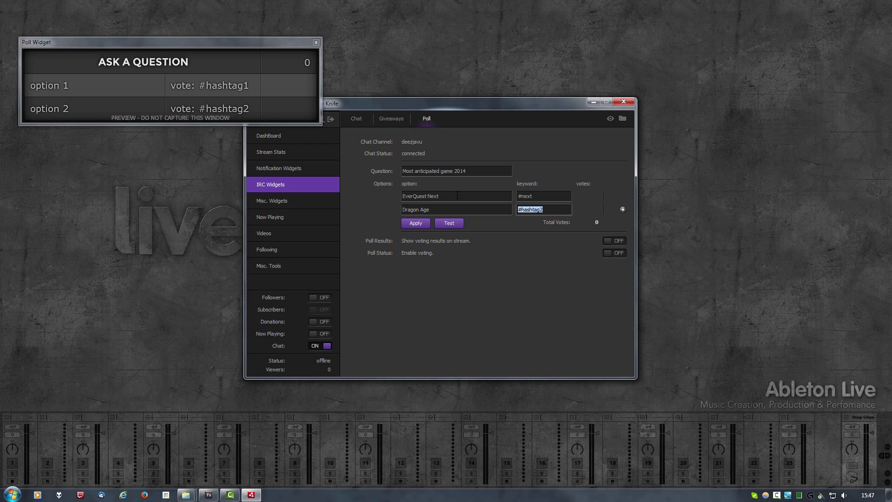
type("drag")
Fix the second option's keyword so it reads #dragon
left_click(530, 211)
key("Home")
type("#")
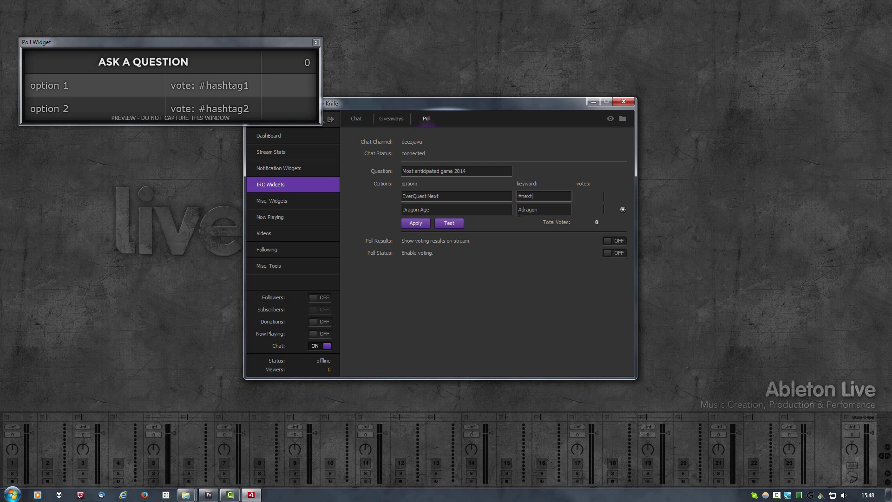
left_click(521, 212)
key("Home")
key("Delete")
type("#")
Change the first option's keyword to #eqnext, removing the stray space
left_click(541, 195)
double_click(539, 196)
left_click(519, 196)
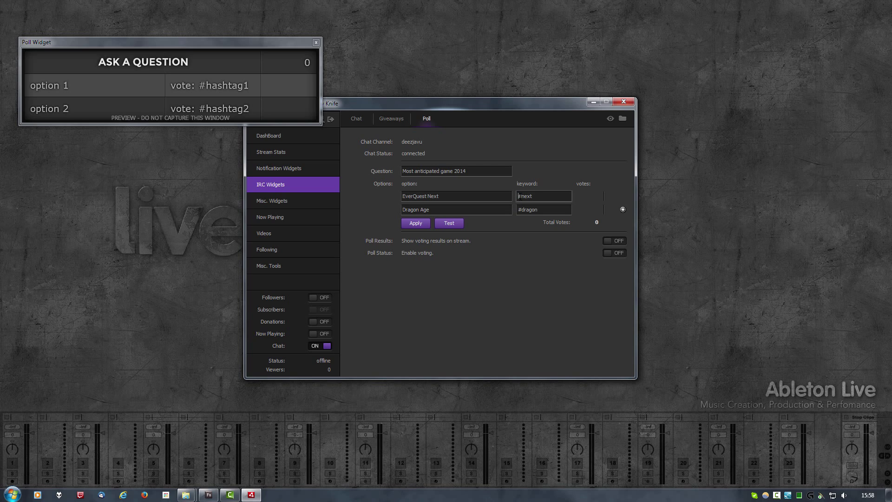
key("BackSpace")
left_click(547, 209)
left_click_drag(546, 209, 513, 279)
Add a third option Drift with keyword #drift and apply the poll settings
left_click(622, 210)
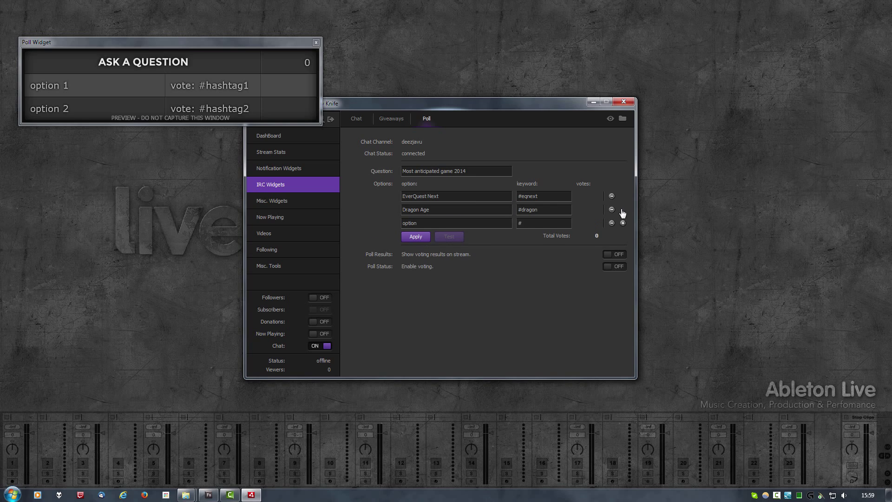
double_click(432, 223)
type("Drift")
key("Tab")
type("#d")
left_click(415, 236)
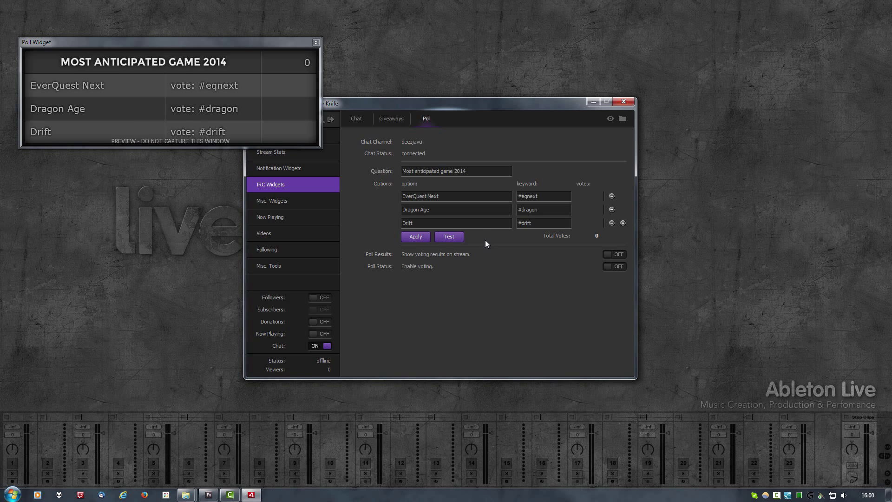
left_click(448, 237)
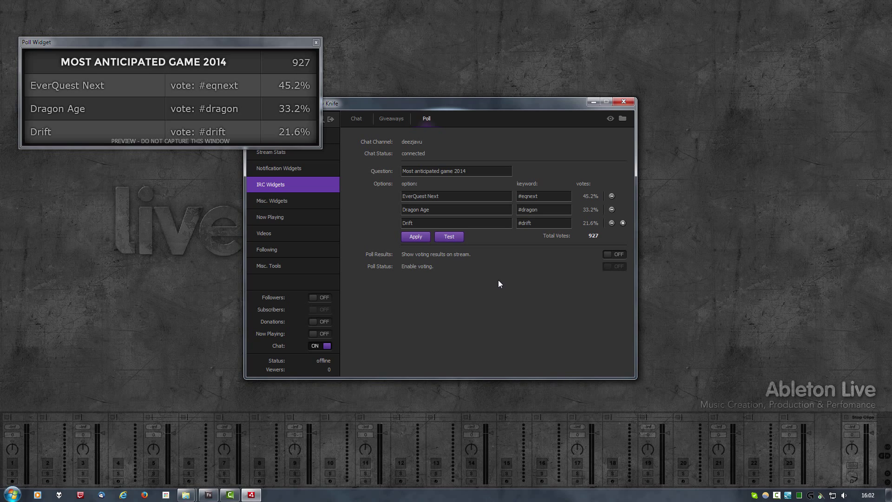
left_click(417, 238)
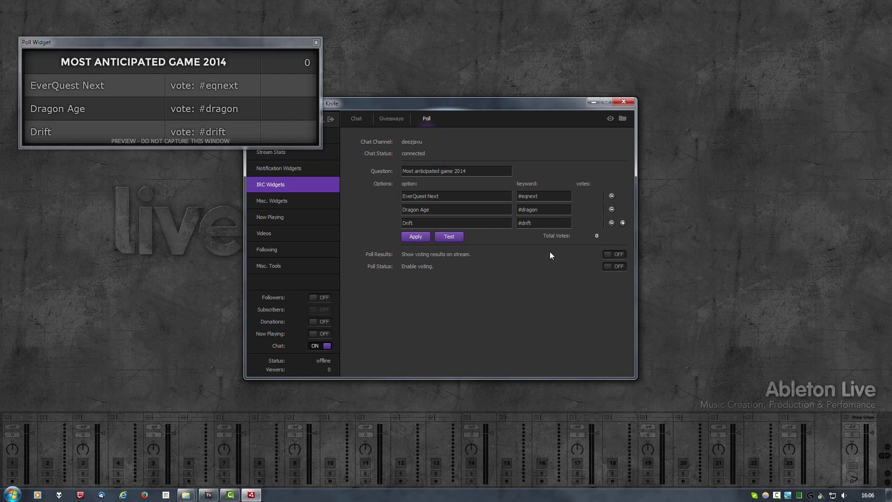
Bring the Poll Widget preview forward beside TeeBoard and XChat
left_click(263, 50)
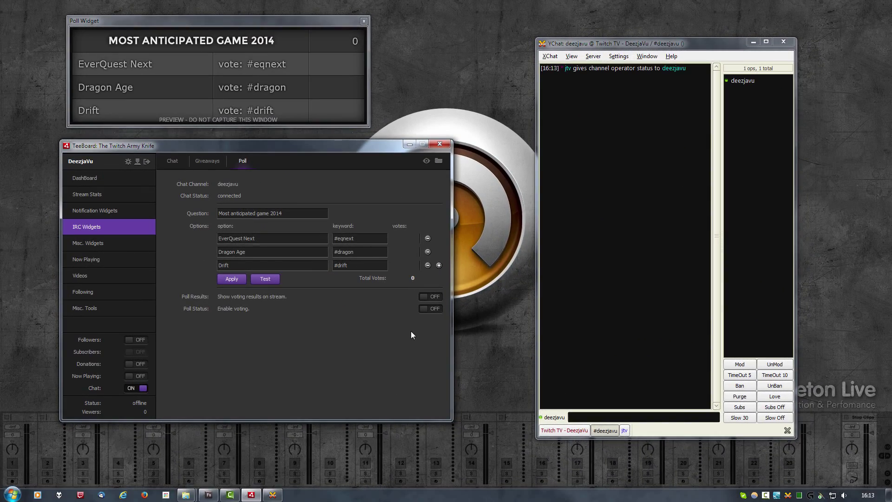
Turn Poll Status ON and send a #dragon vote from XChat
left_click(431, 310)
left_click(585, 417)
type("/clear")
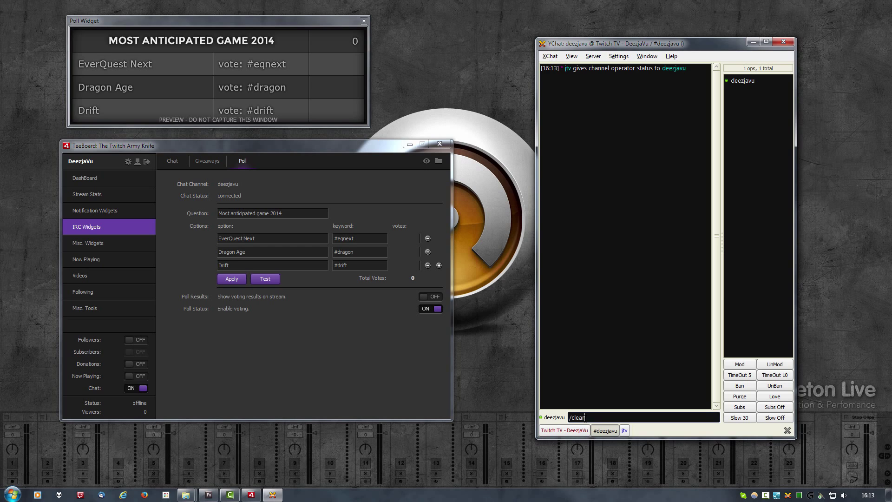
key("ctrl+a")
type("#dragon")
key("Return")
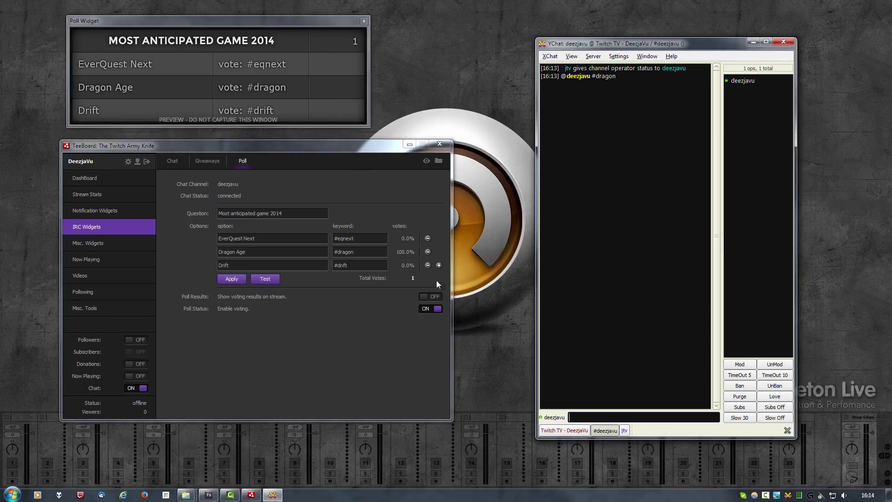
Turn Poll Results ON, then send another #dragon vote and a #drift vote
left_click(430, 298)
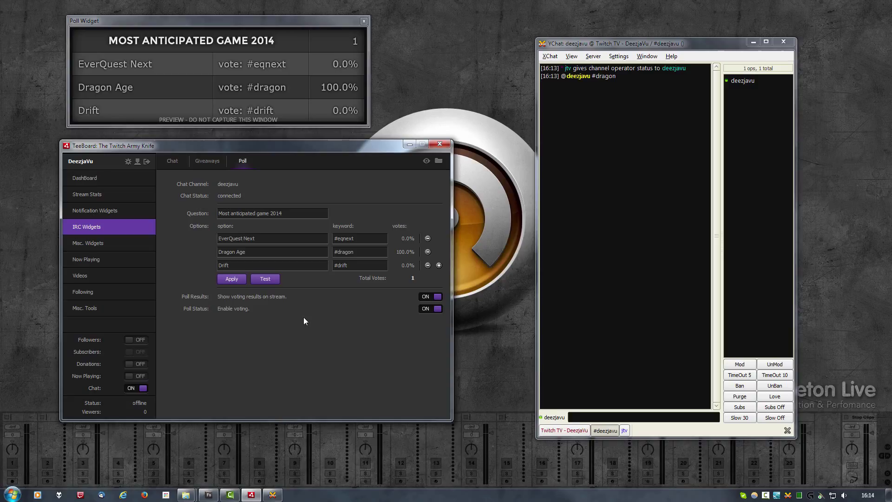
left_click(575, 423)
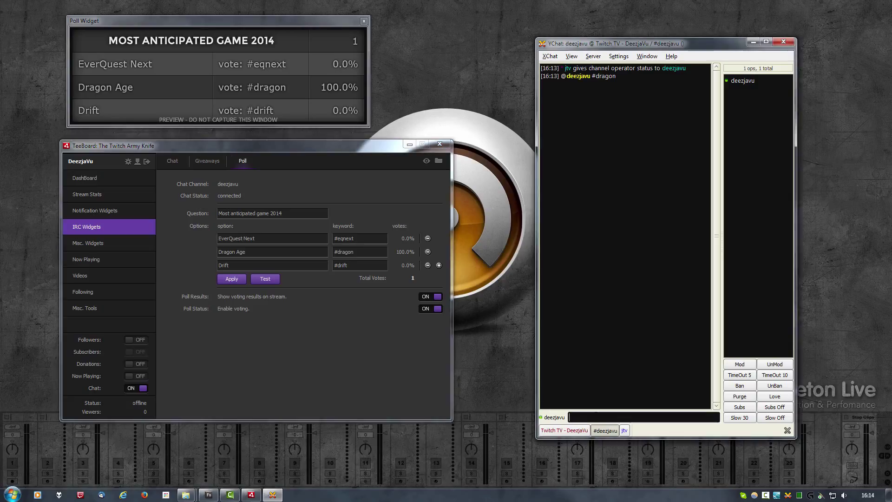
key("Up")
key("Return")
type("#")
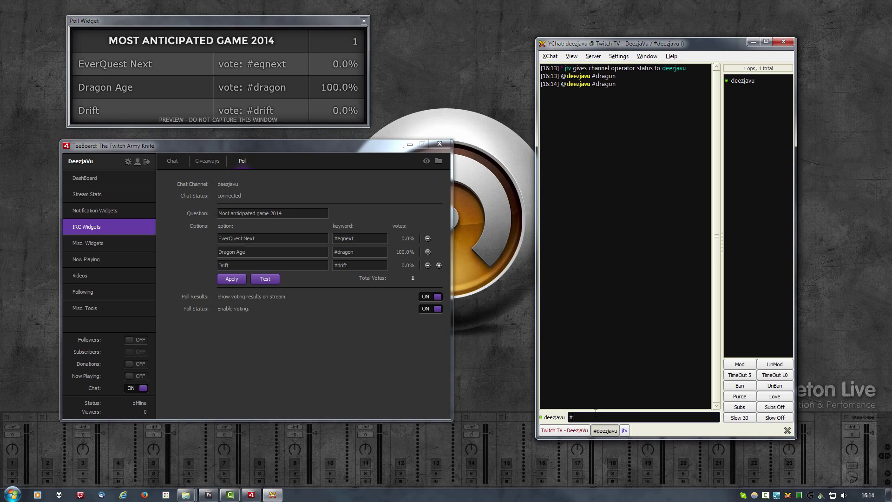
type("drift")
key("Return")
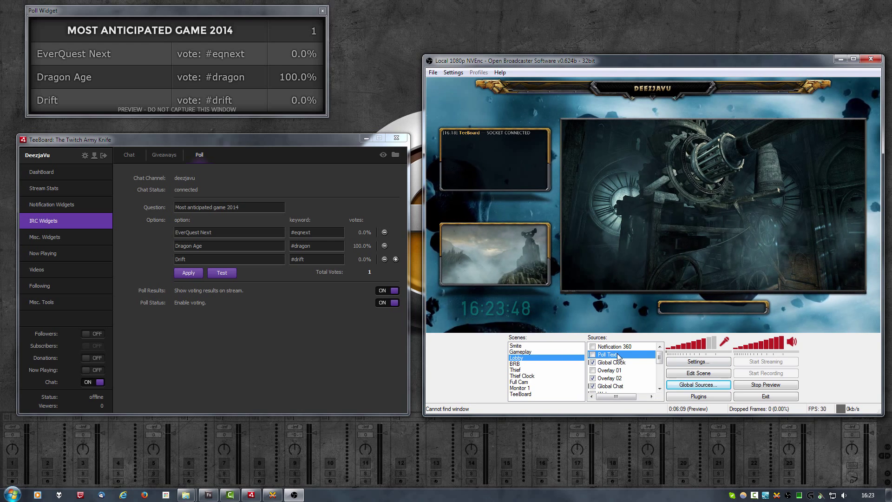
Inspect the Global Poll Text properties to confirm it reads TeeBoard's poll.txt file
left_click(675, 386)
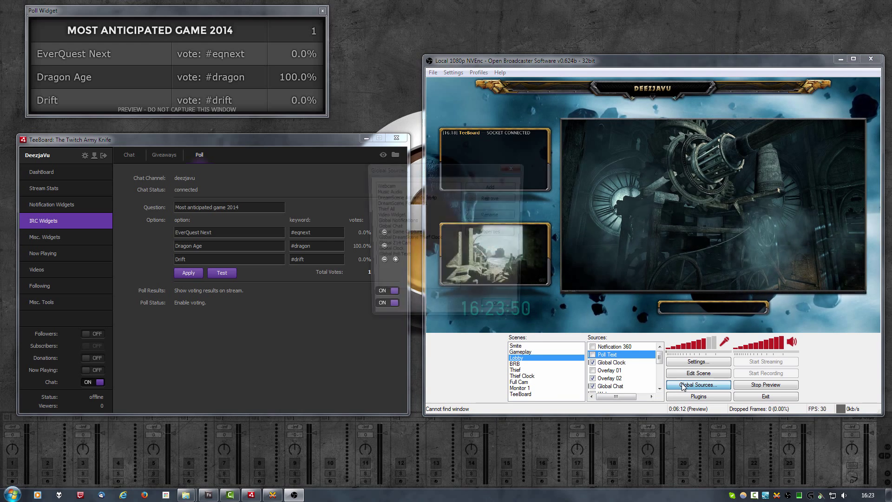
left_click(399, 259)
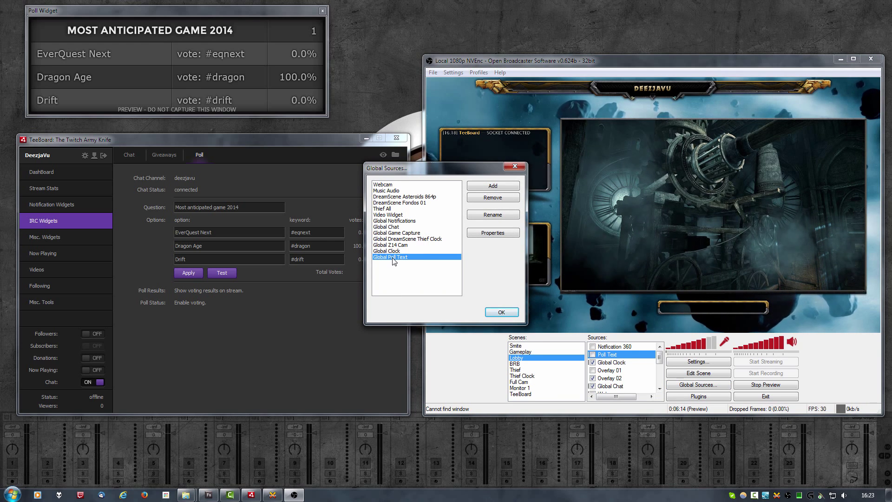
left_click(479, 233)
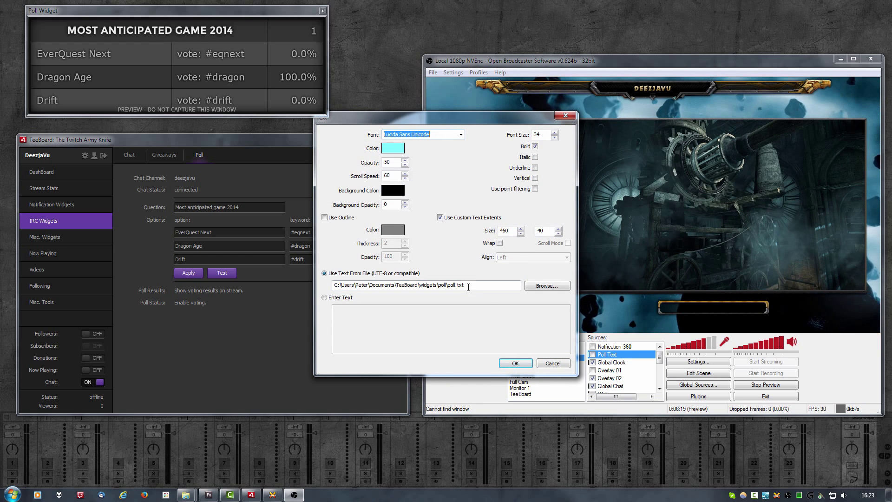
left_click_drag(465, 285, 449, 286)
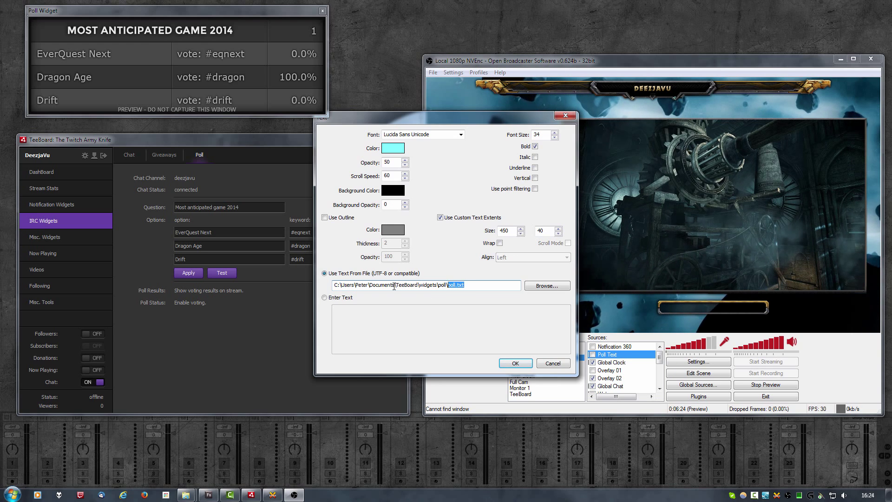
left_click_drag(392, 285, 445, 286)
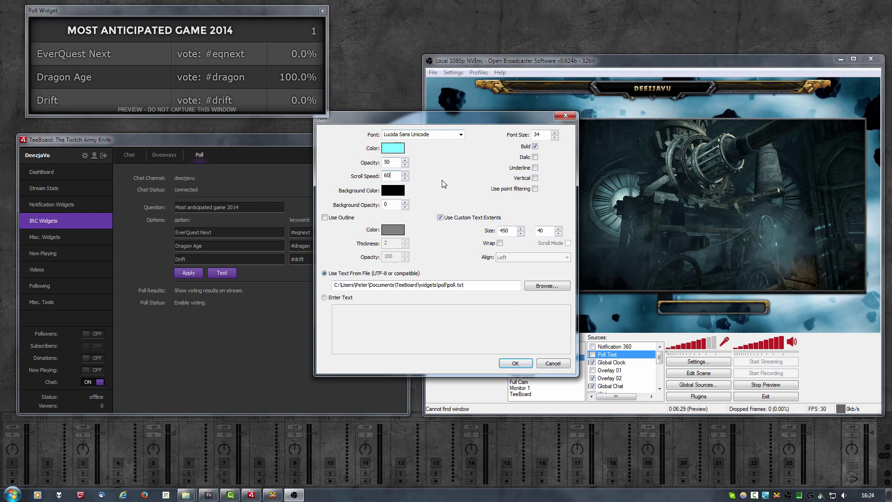
Add the Global Poll Text global source to the Lobby scene and enable it
left_click(552, 364)
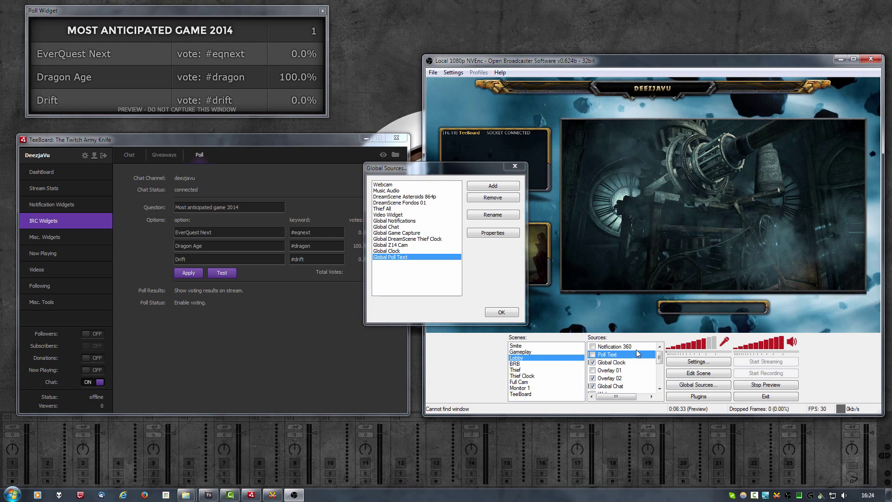
left_click(501, 312)
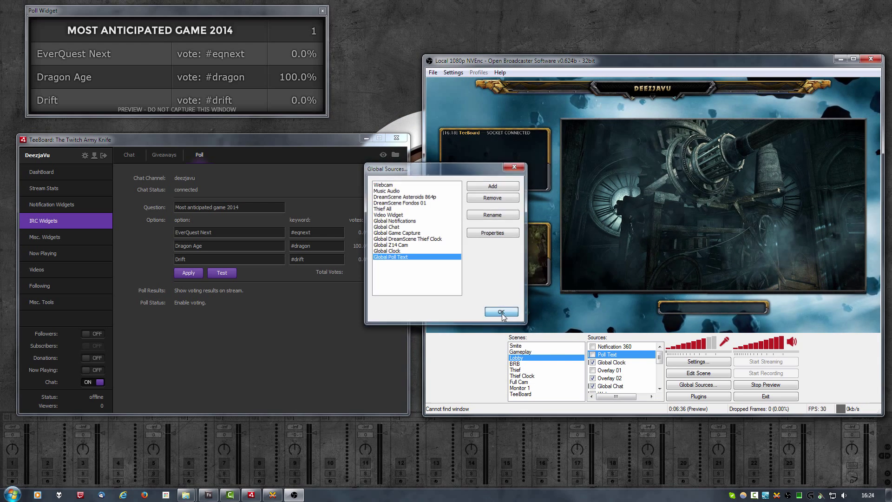
right_click(609, 357)
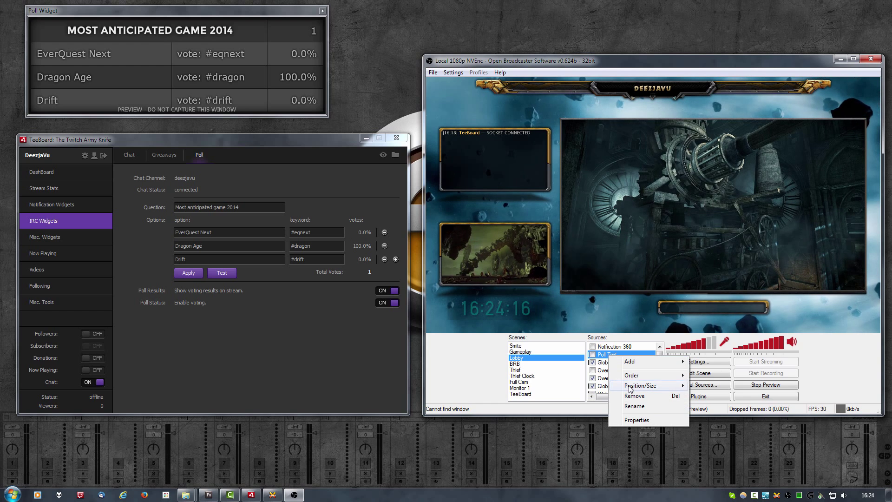
mouse_move(631, 389)
mouse_move(632, 361)
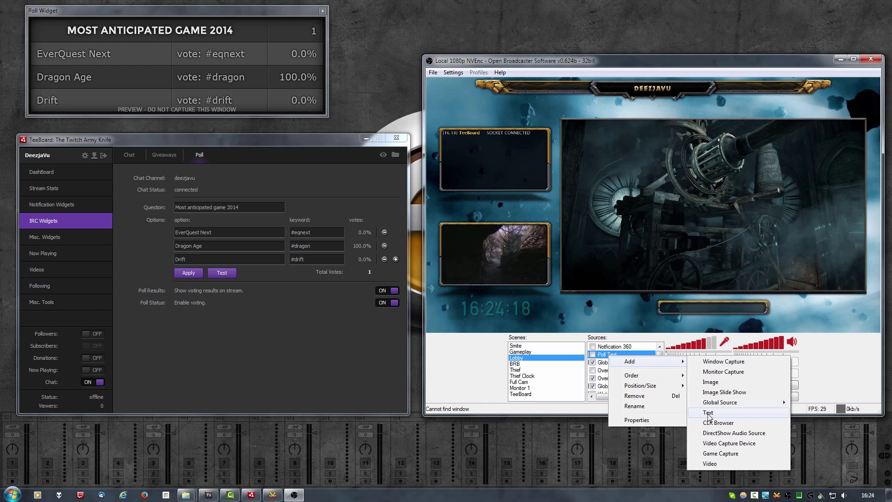
mouse_move(705, 403)
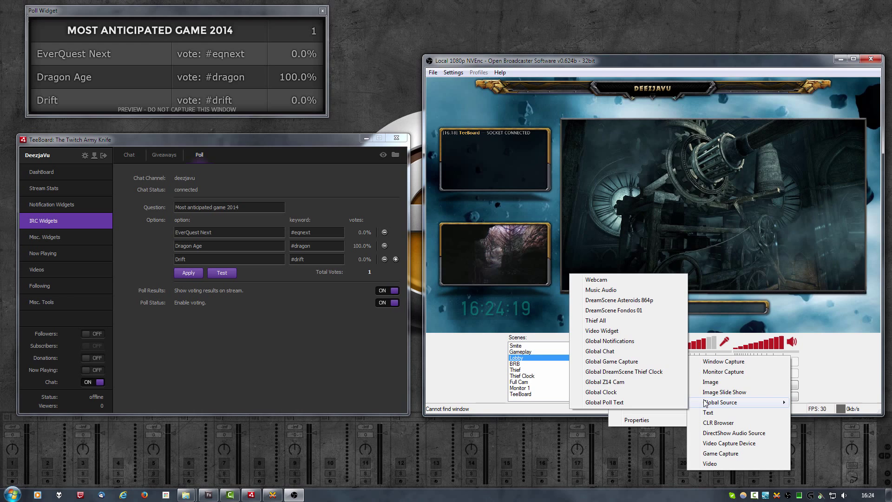
left_click(627, 403)
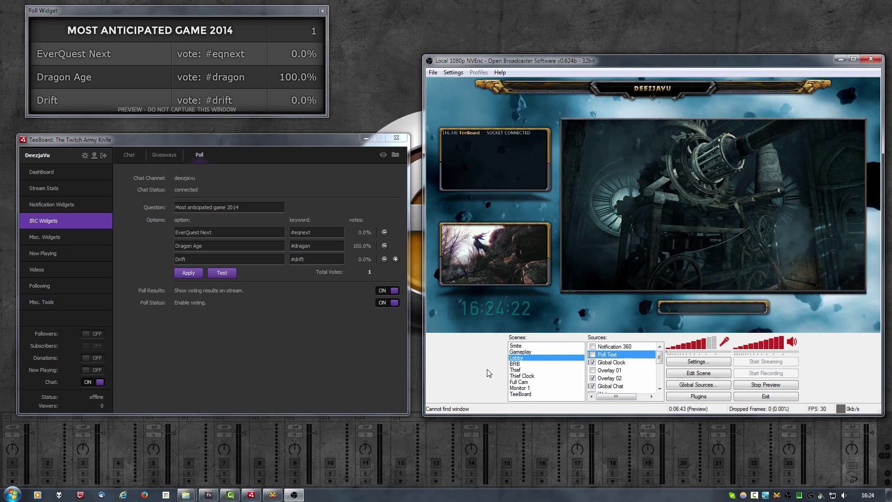
key("space")
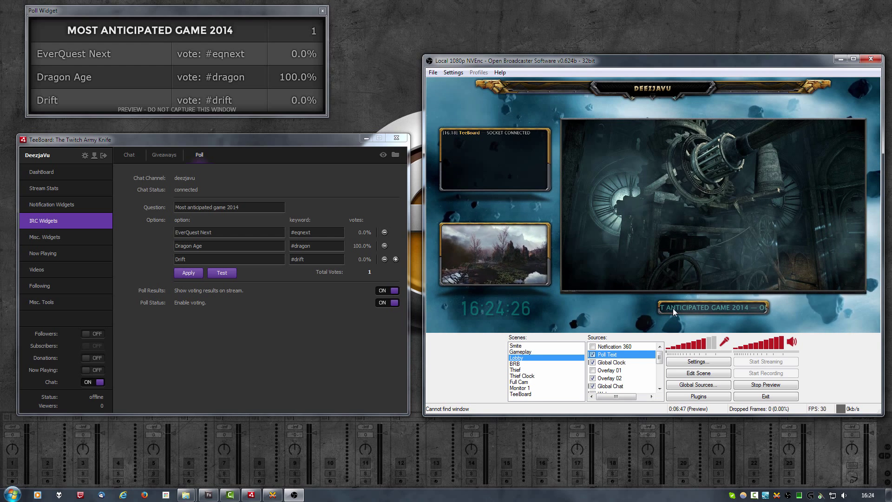
Add a CLR Browser source loading widgets/poll/obs/teeboard-poll.html
right_click(633, 370)
mouse_move(665, 377)
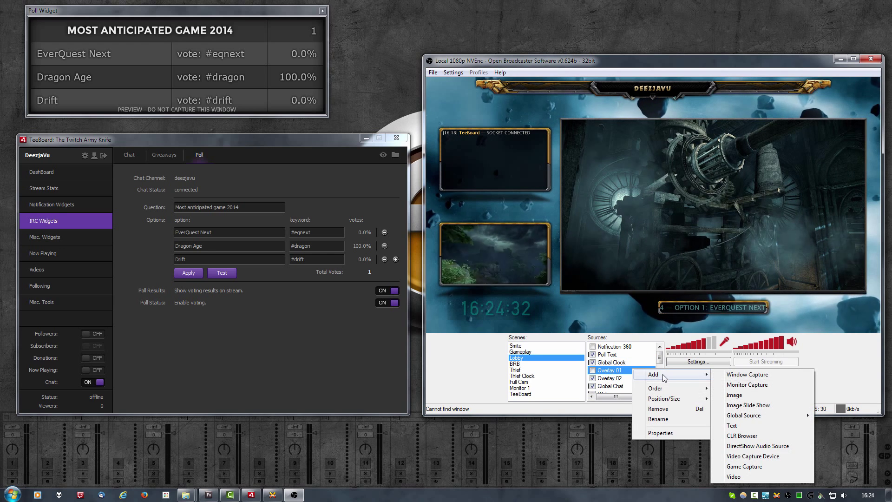
left_click(737, 439)
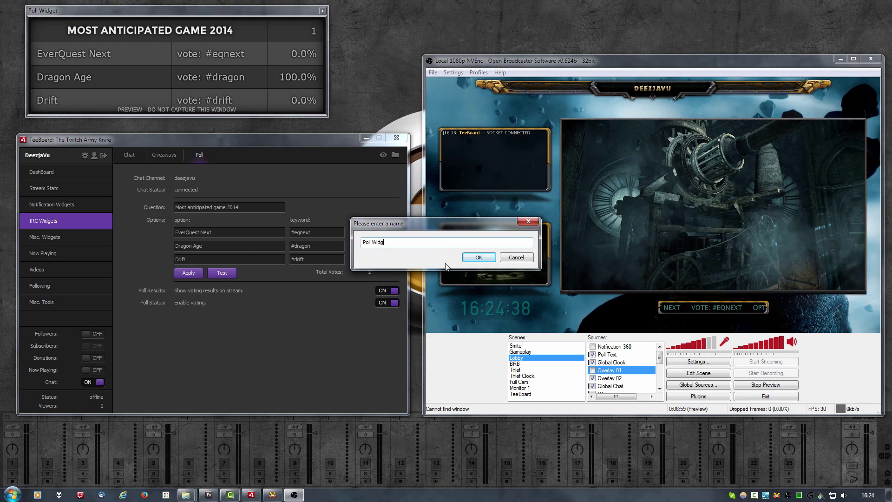
key("Return")
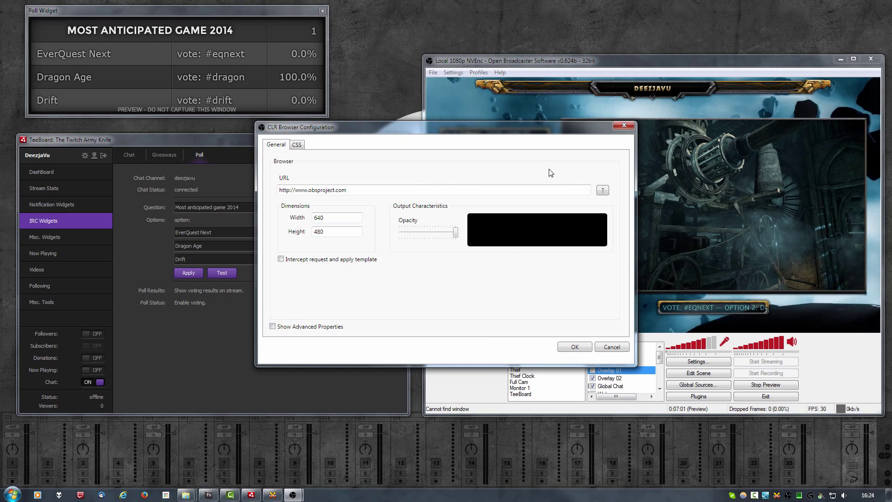
left_click(603, 190)
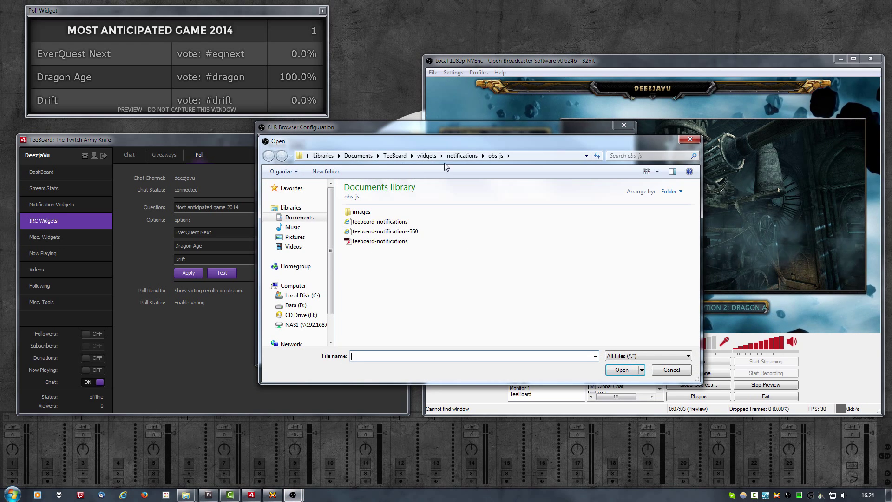
left_click(427, 155)
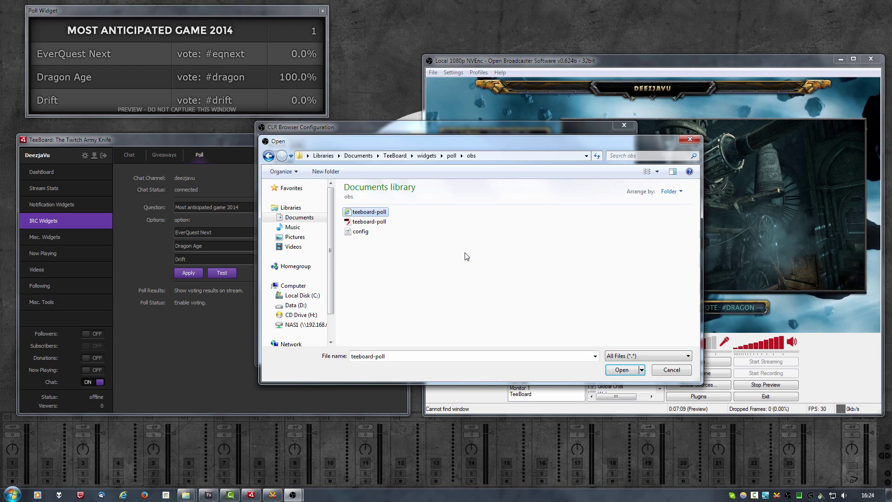
left_click(622, 370)
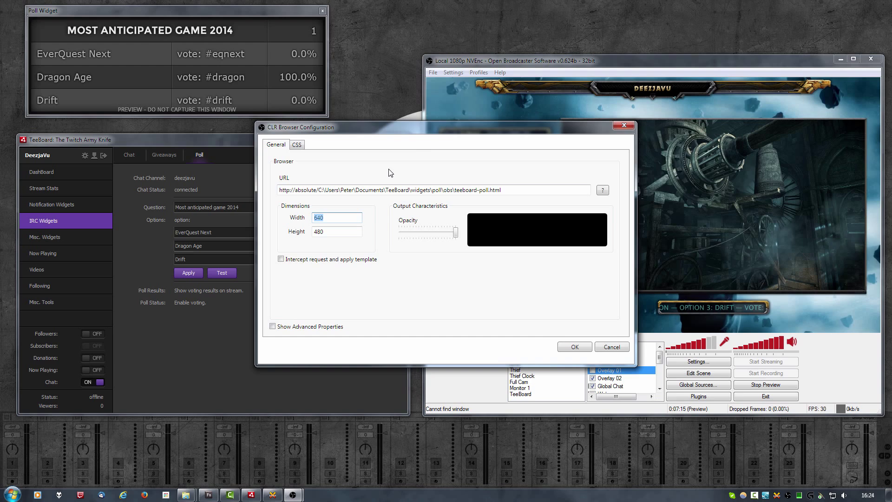
Set the Poll Widget browser source's Width to 1280 and Height to 720, and confirm
left_click_drag(451, 136, 221, 146)
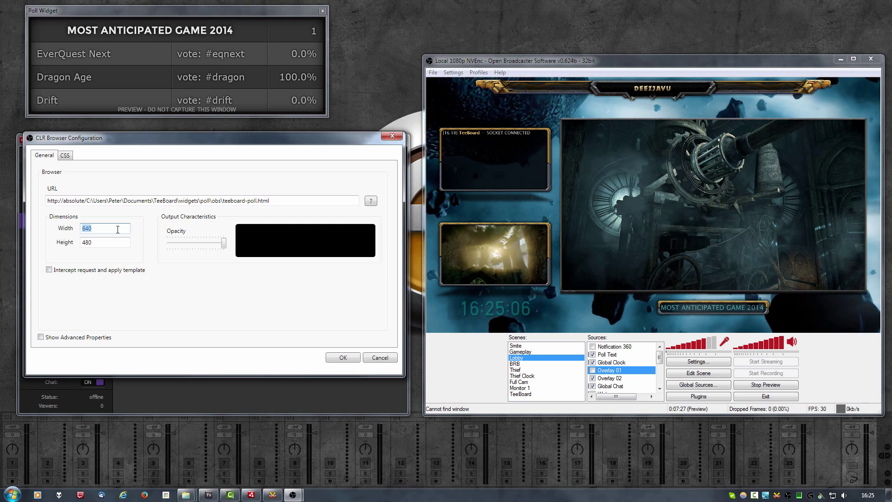
type("1280")
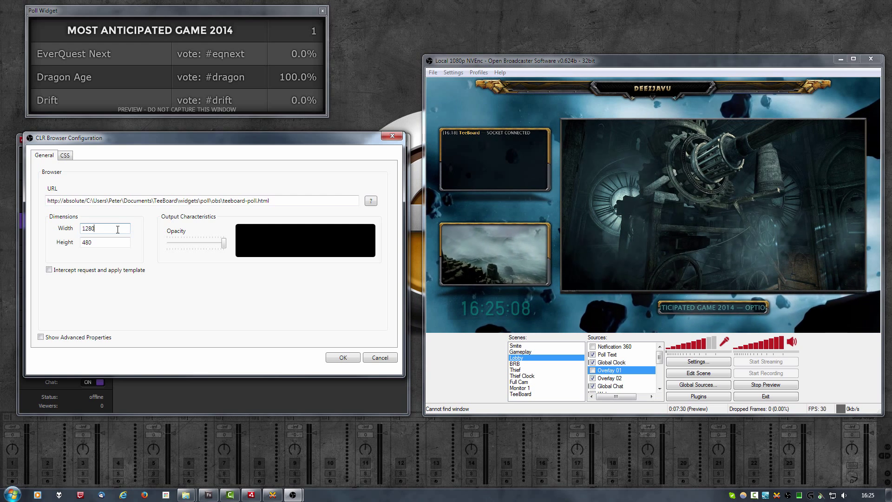
double_click(99, 243)
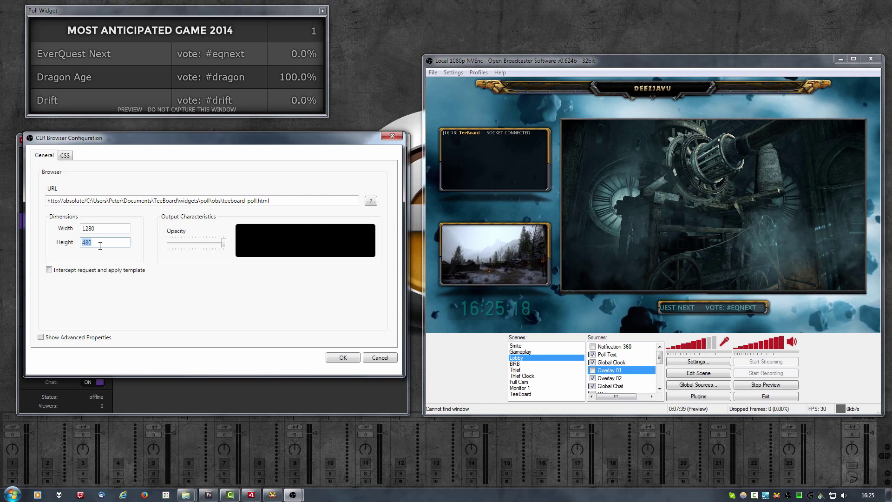
type("720")
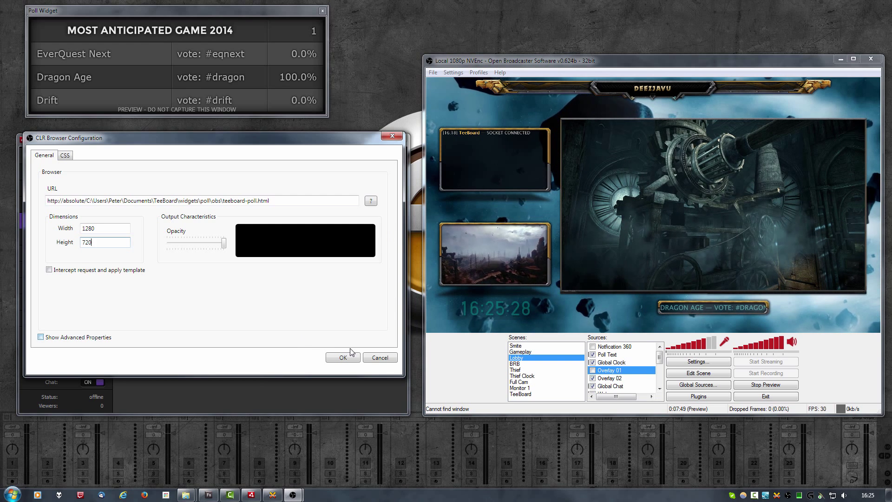
left_click(341, 357)
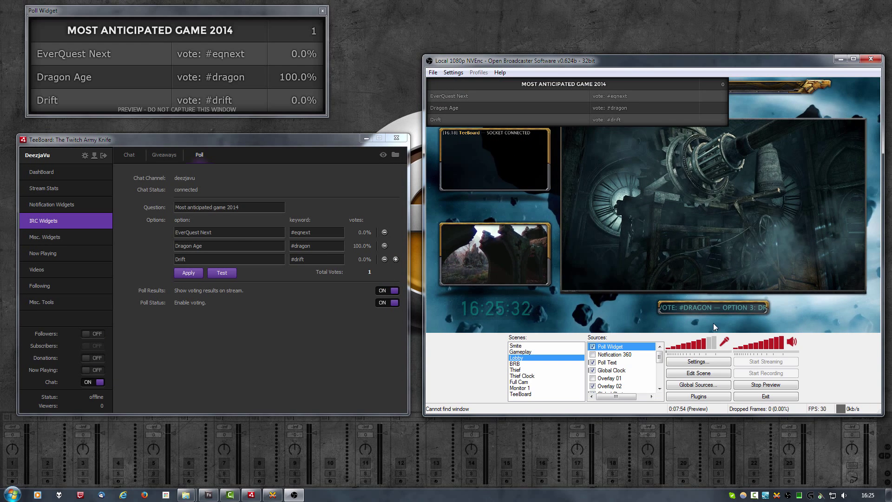
In scene editing mode, drag the Poll Widget onto the top of the central game frame
left_click(693, 375)
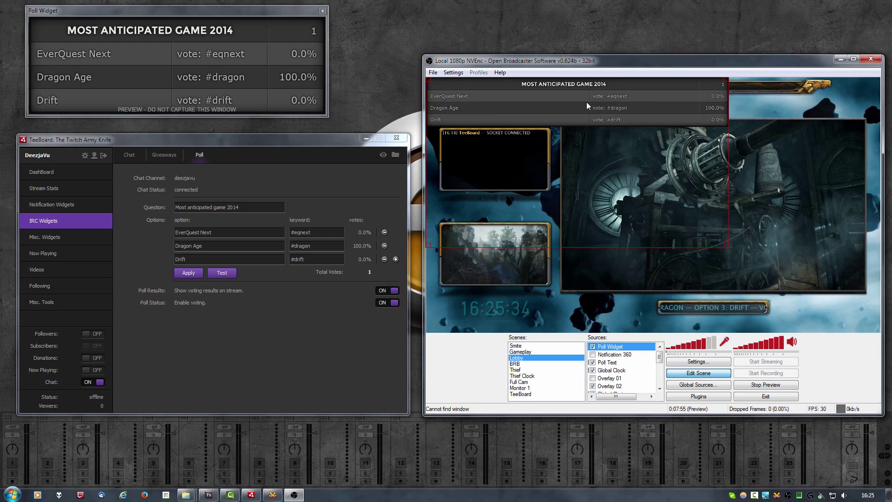
left_click_drag(586, 102, 726, 145)
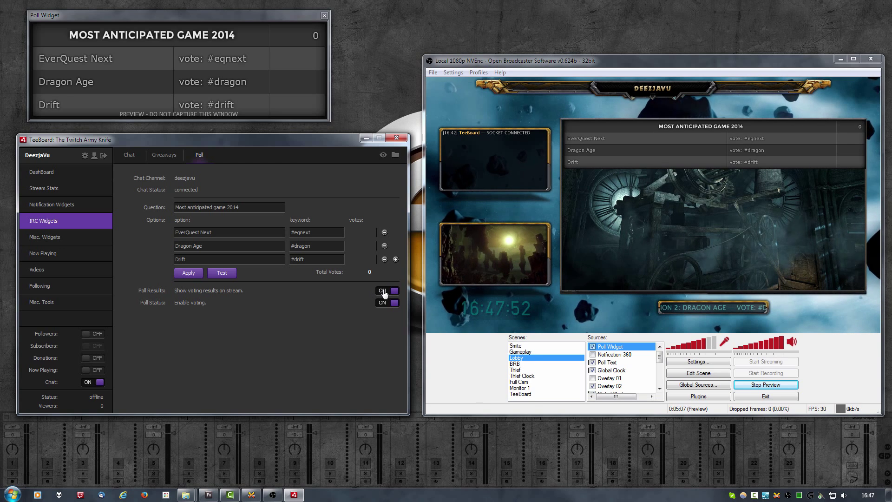
Hide the poll results from the stream and reset the poll votes to zero
left_click(220, 274)
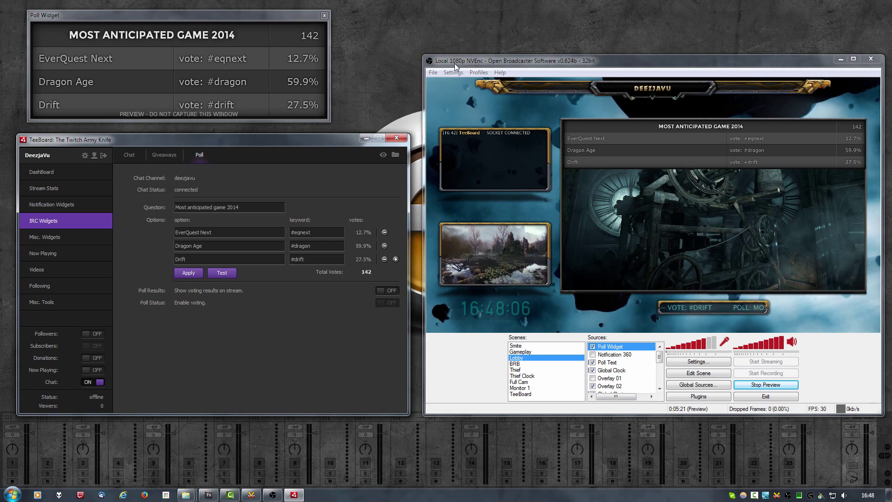
left_click(655, 63)
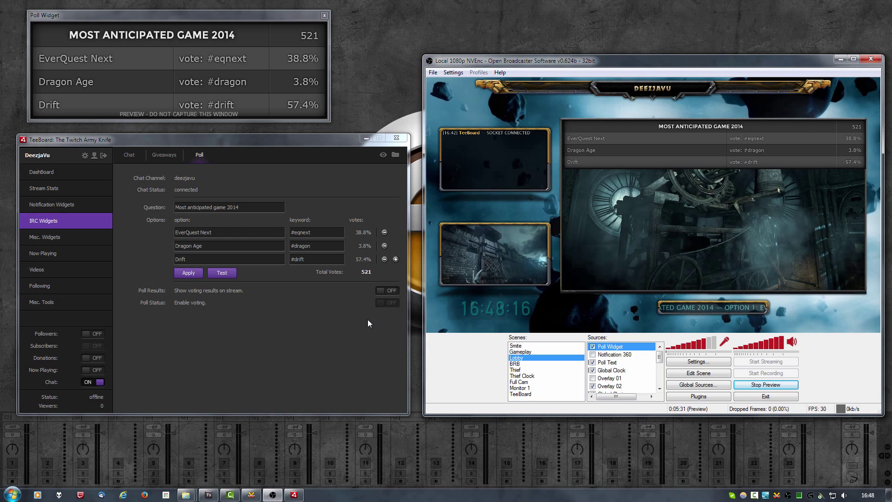
left_click(185, 273)
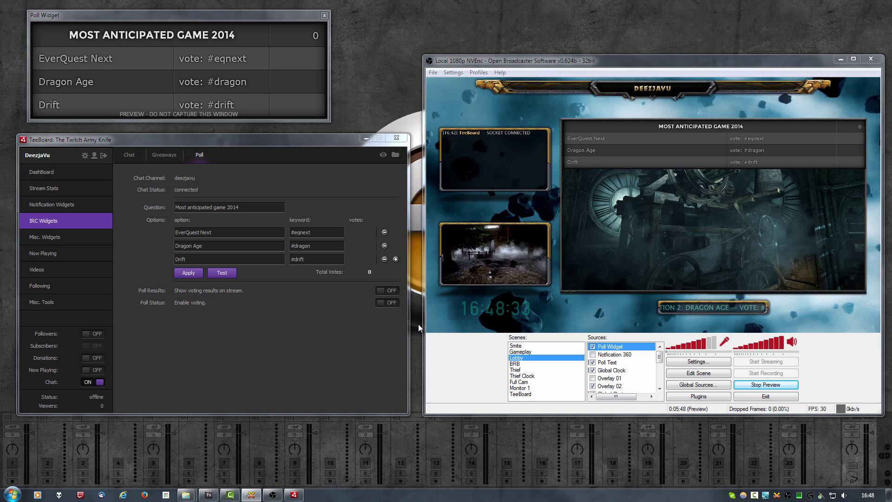
Re-enable poll voting and results on stream, and switch the preview to the Gameplay scene
left_click(386, 302)
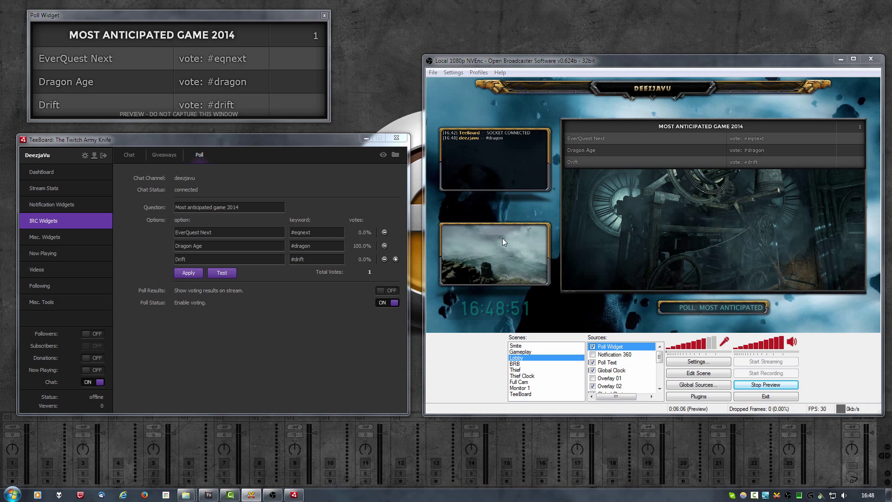
left_click(388, 291)
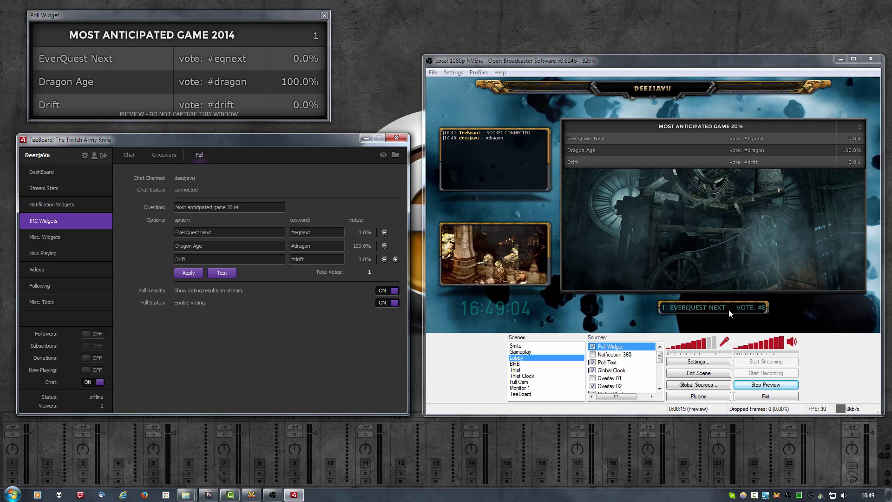
left_click(532, 352)
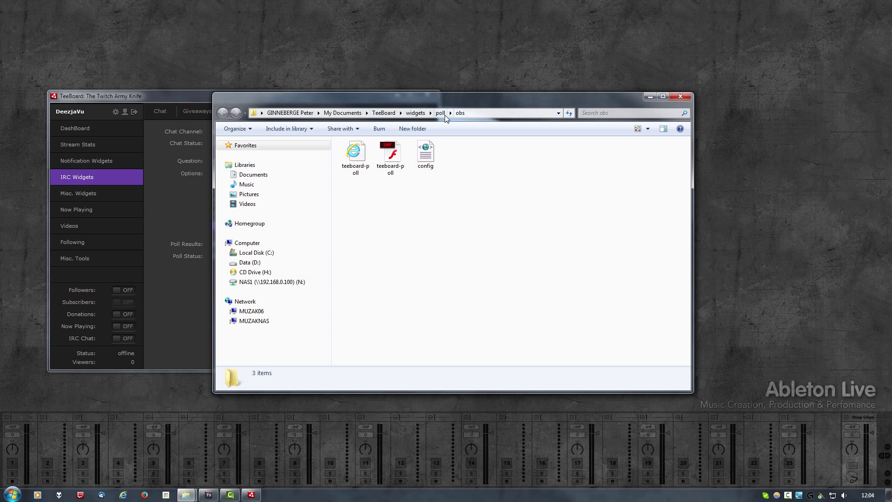
Open obs-js\teeboard-poll.html from the poll folder in Google Chrome
left_click(444, 114)
left_click(389, 168)
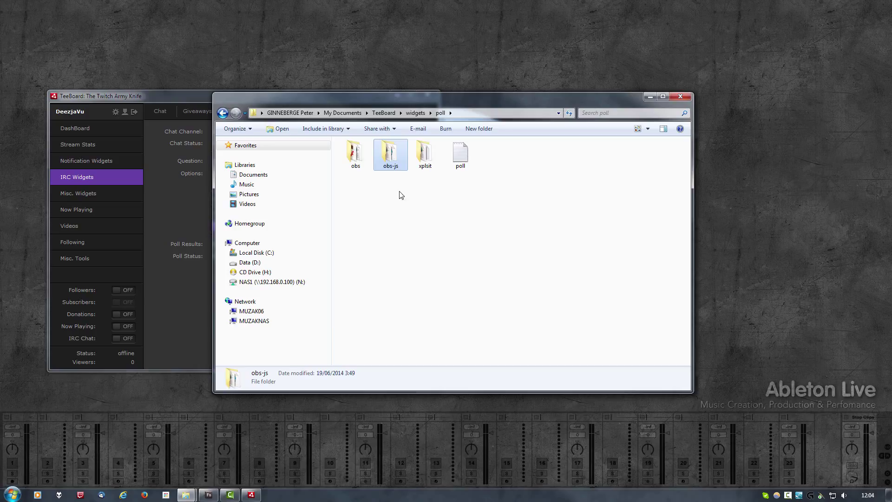
double_click(391, 160)
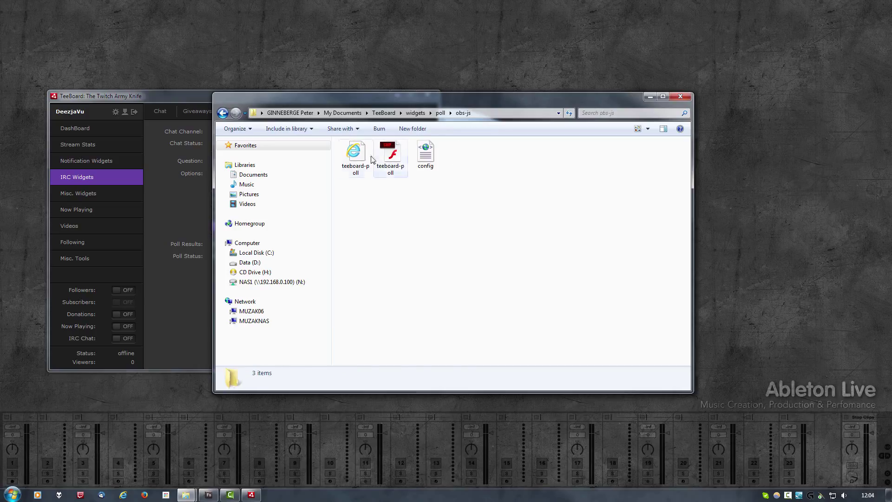
right_click(356, 149)
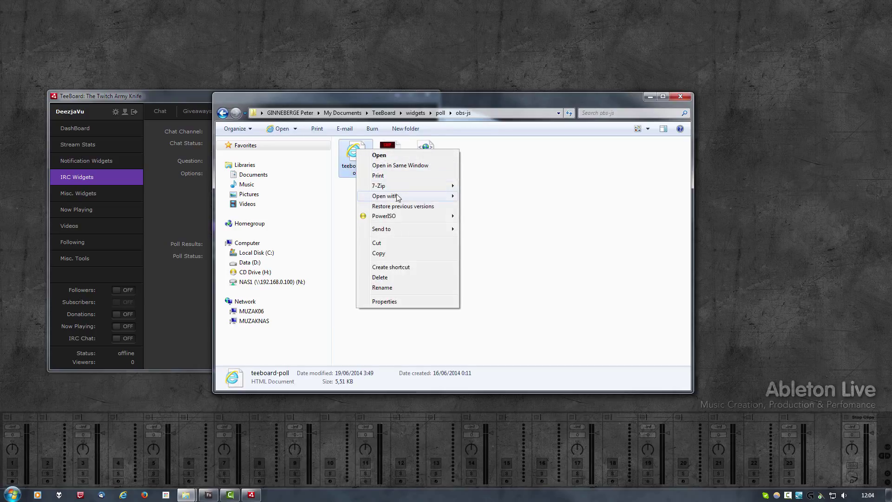
mouse_move(398, 198)
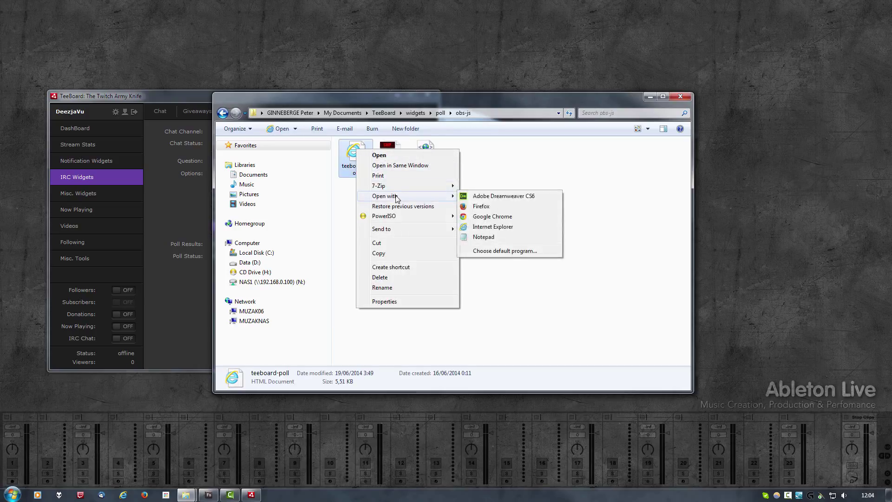
left_click(468, 218)
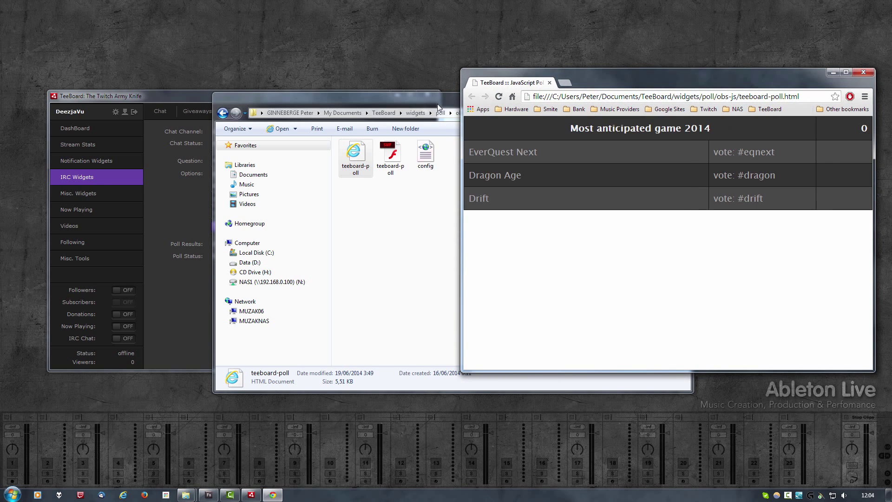
left_click(437, 104)
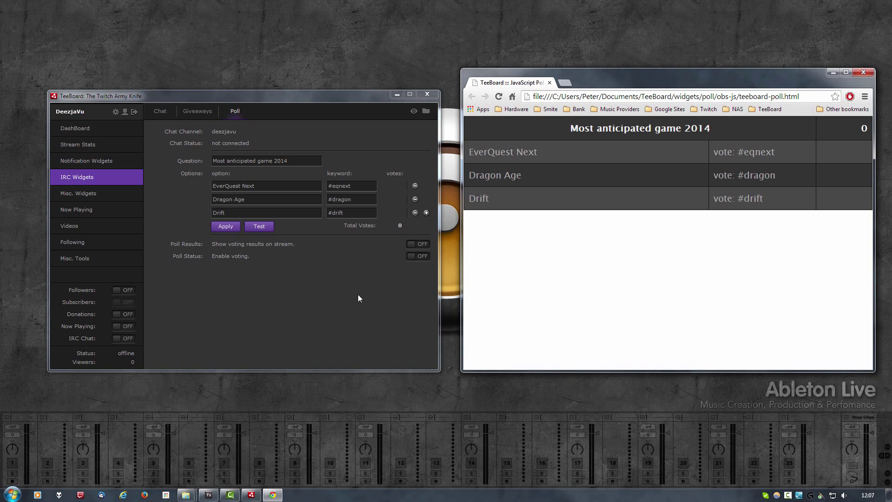
Generate test votes on TeeBoard's Poll tab, bringing the total to 913
left_click(263, 227)
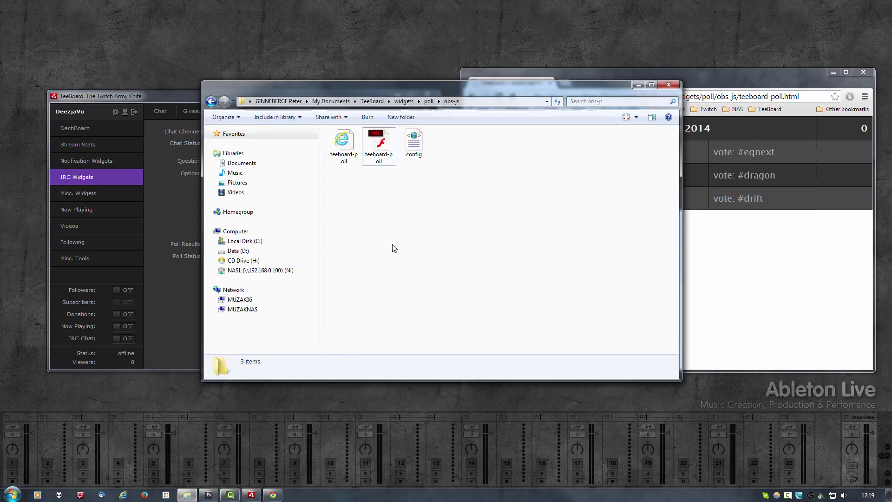
Duplicate teeboard-poll.html and rename the copy to teeboard-poll02.html
left_click(348, 154)
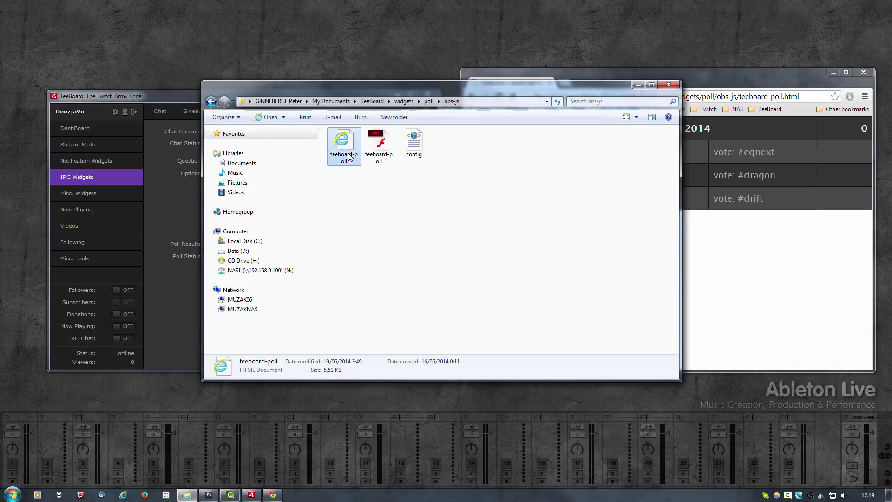
key("ctrl+c")
key("ctrl+v")
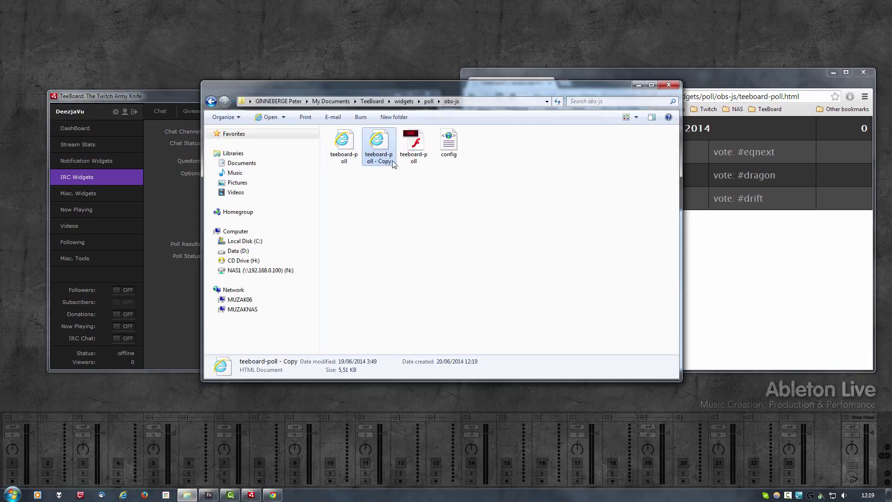
left_click(383, 161)
double_click(386, 161)
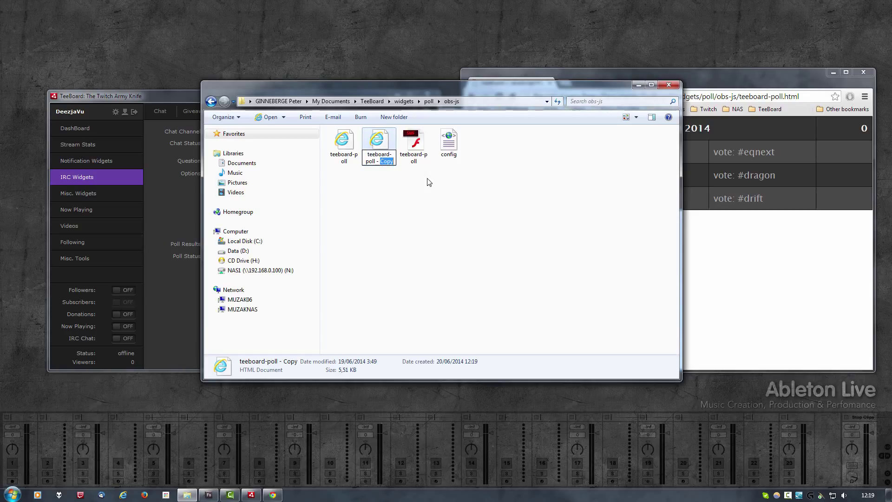
key("BackSpace")
key("BackSpace")
key("BackSpace")
type("02")
left_click(419, 251)
Open teeboard-poll02.html in Adobe Dreamweaver CS6
right_click(384, 165)
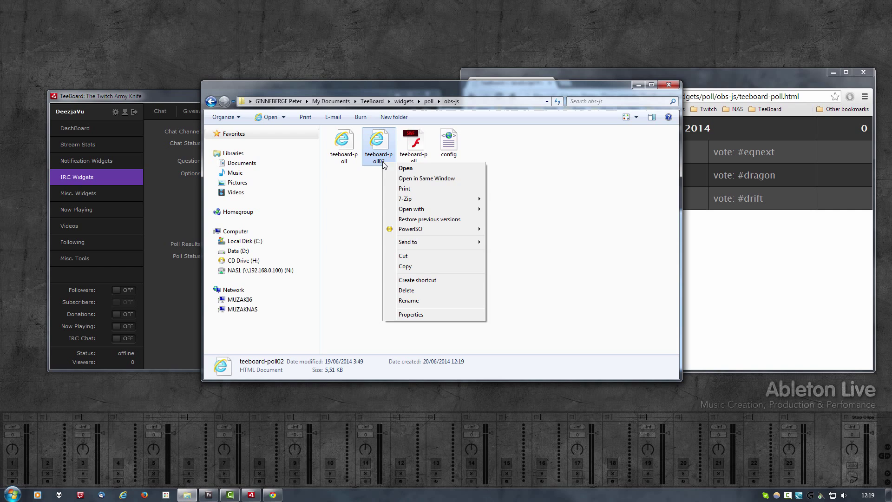
mouse_move(418, 209)
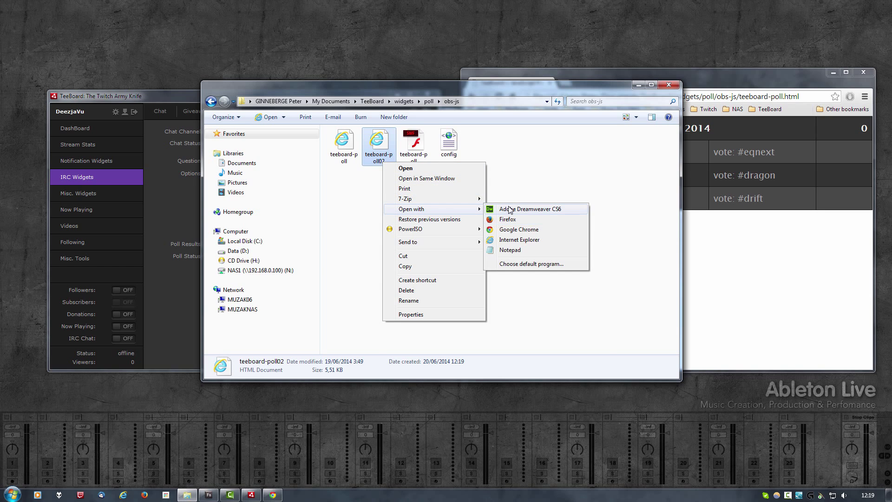
left_click(509, 208)
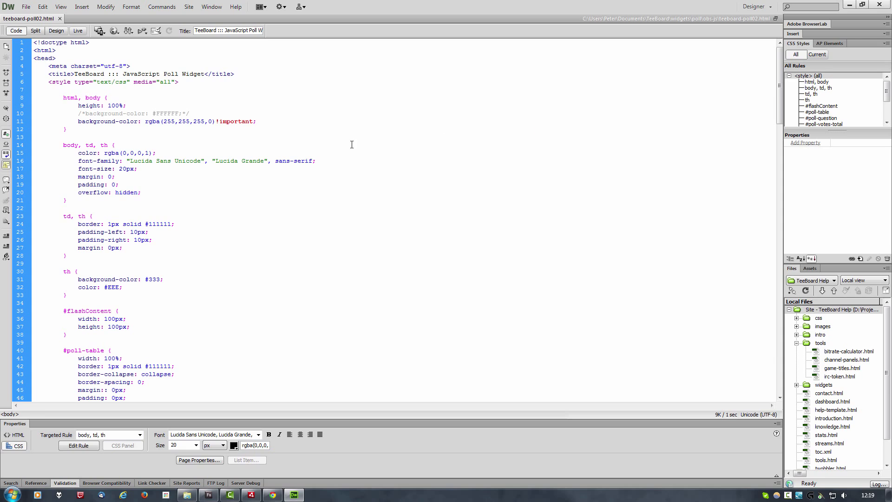
Change the td, th border colour from 111111 to red #FF0000 and save
left_click(296, 132)
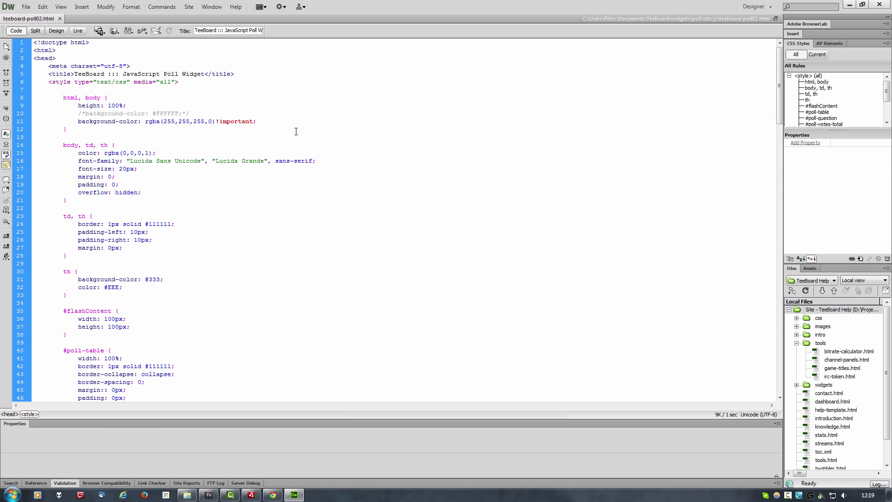
left_click(199, 169)
scroll(199, 170, "down", 2)
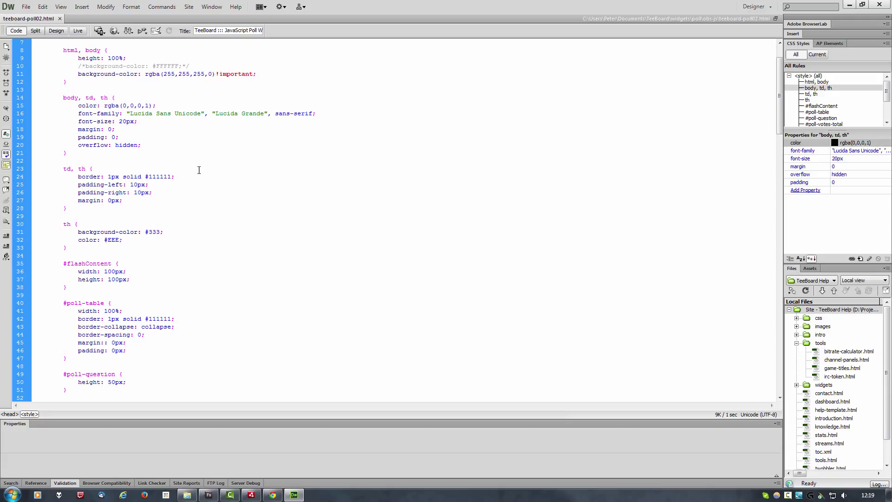
double_click(158, 177)
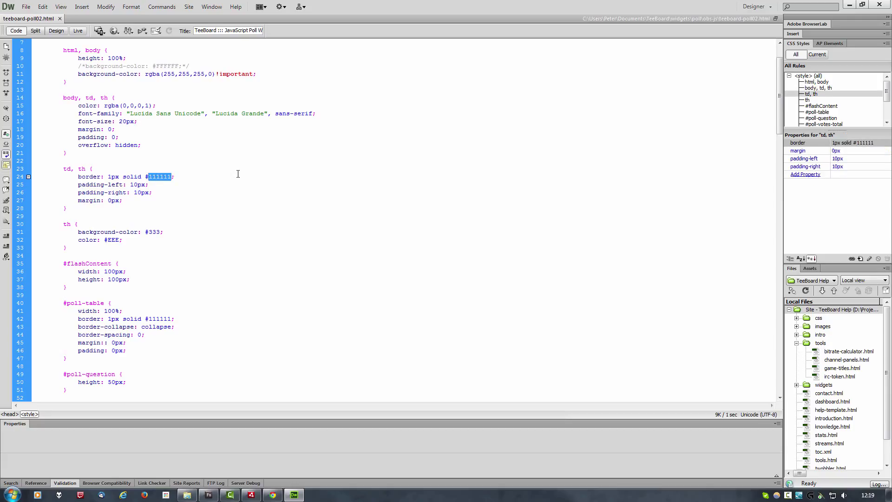
right_click(158, 180)
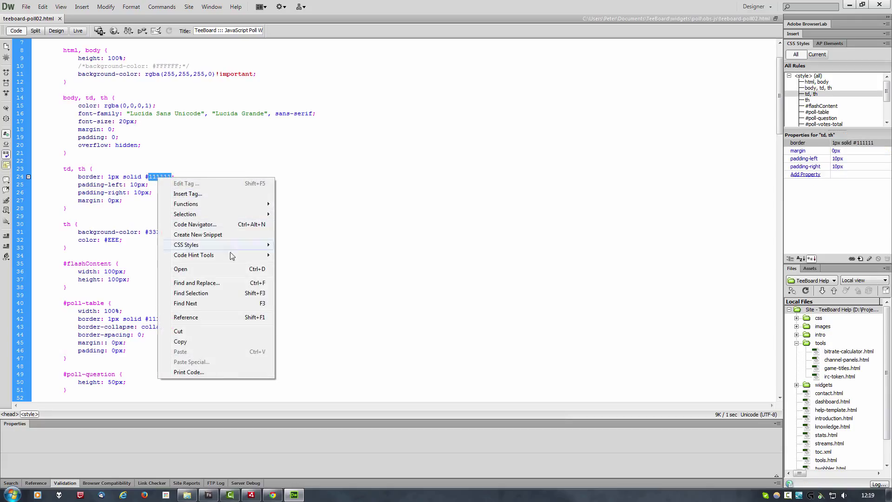
mouse_move(261, 259)
left_click(303, 256)
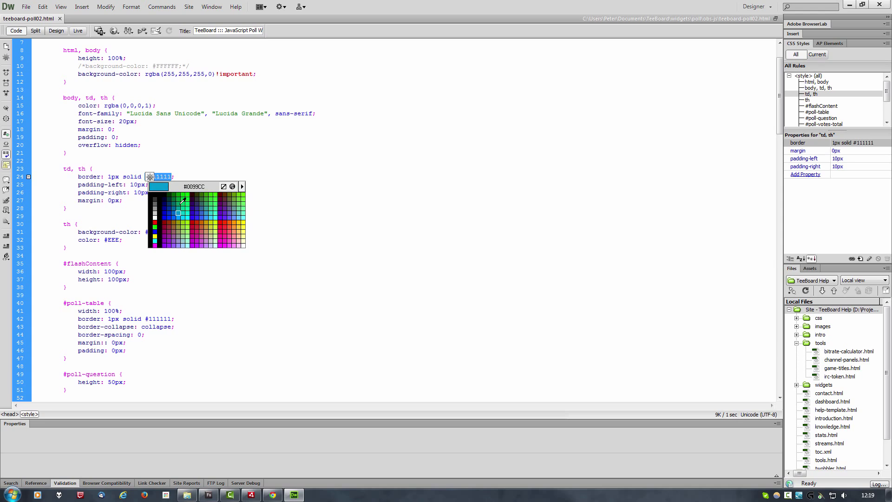
left_click(155, 221)
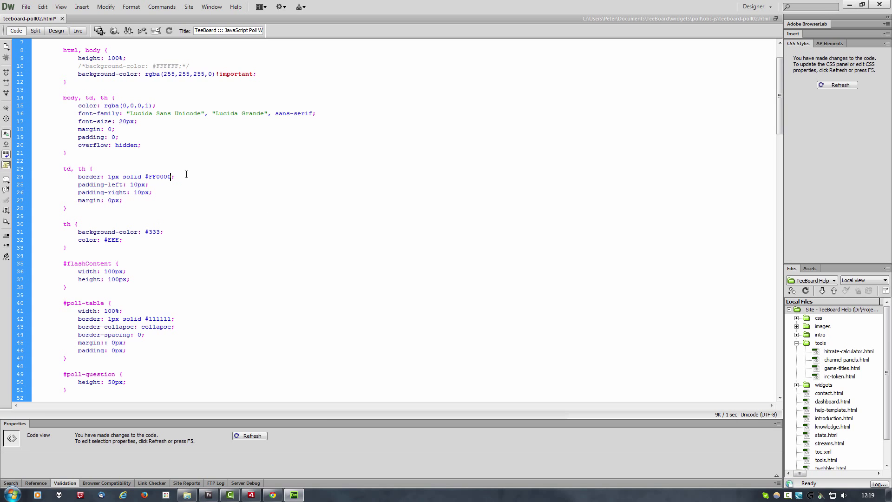
key("ctrl+s")
Change the th header background from 333 to dark red #900 and save
double_click(155, 231)
right_click(155, 232)
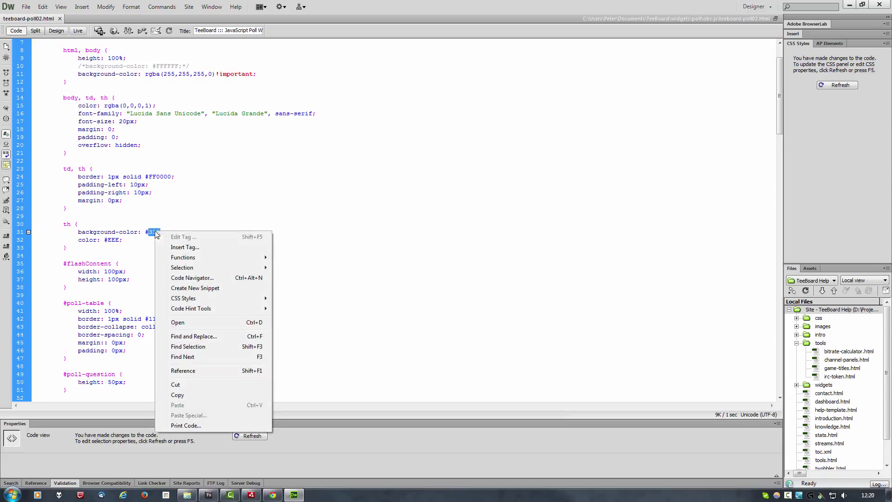
mouse_move(207, 309)
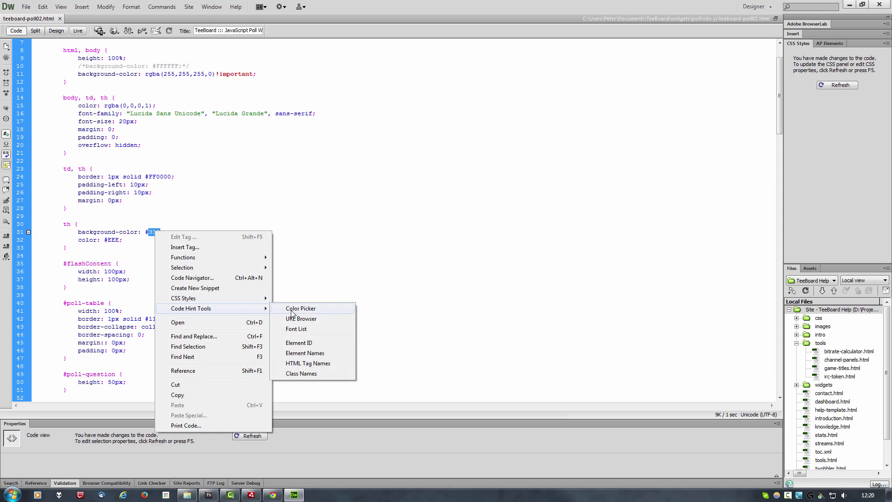
left_click(294, 307)
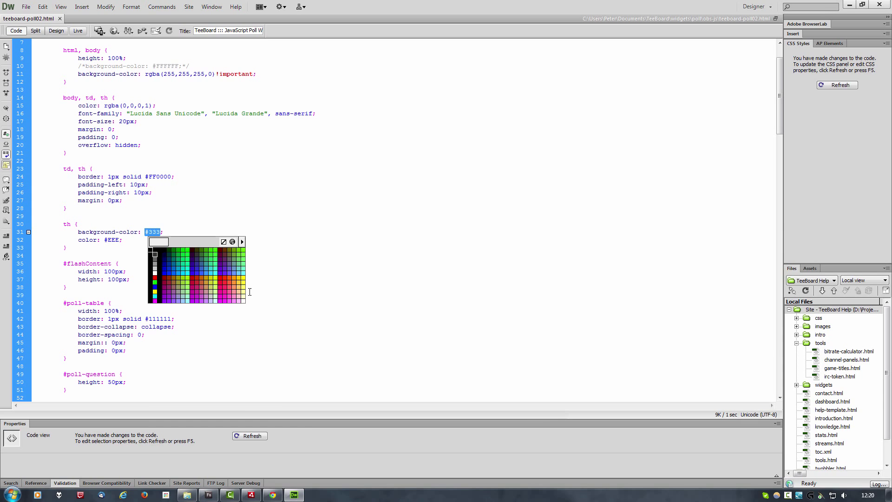
left_click(165, 277)
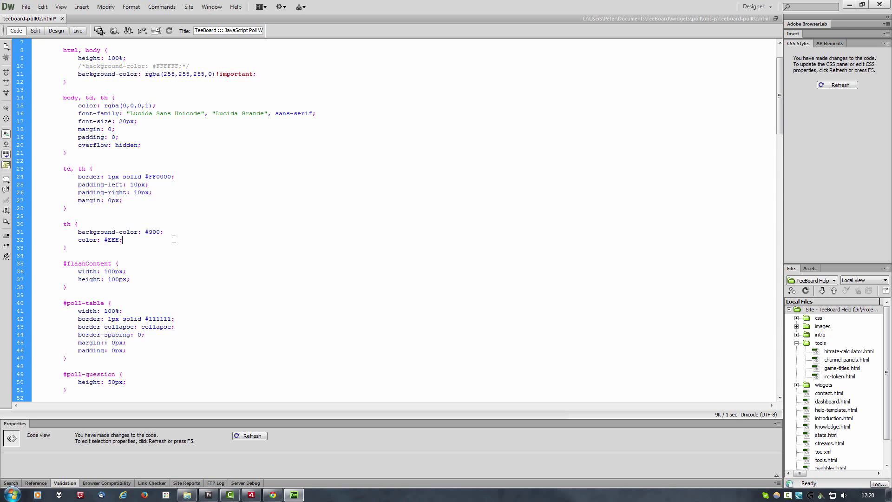
key("ctrl+s")
Locate the poll-options-row-light and row-dark rules, then bring the Chrome poll page forward
scroll(172, 241, "down", 3)
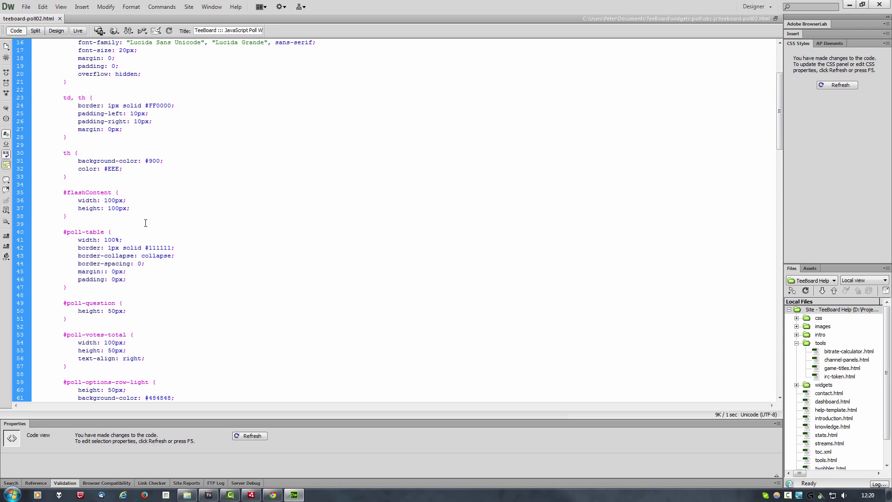
scroll(148, 236, "down", 5)
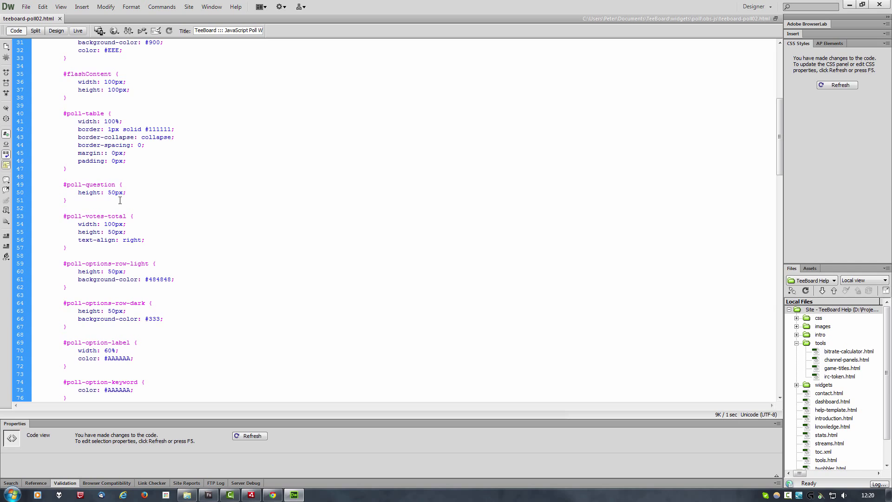
left_click(144, 219)
scroll(135, 230, "down", 1)
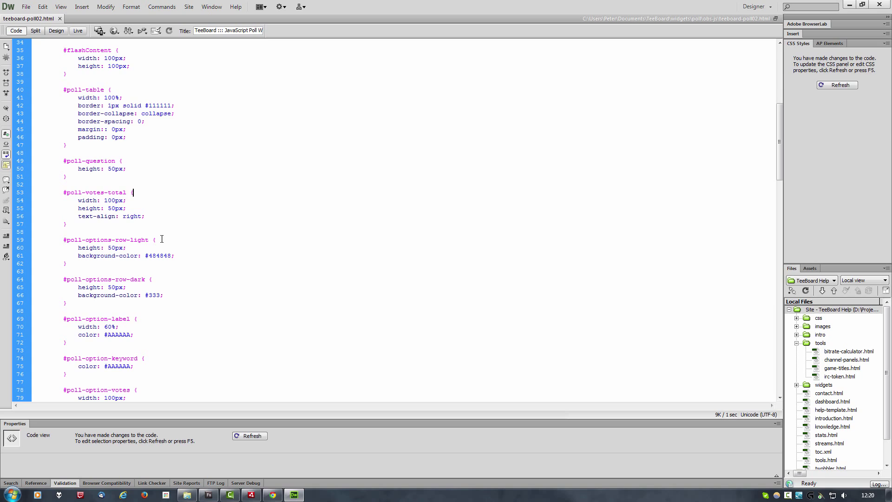
double_click(139, 240)
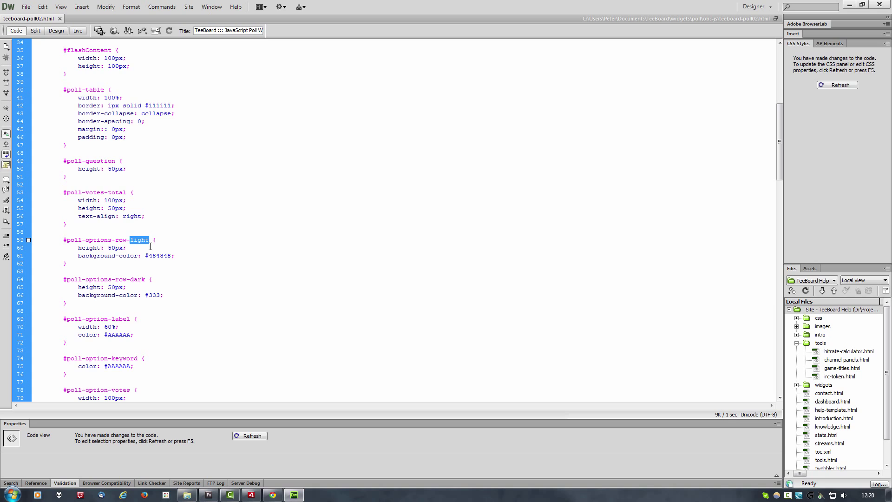
double_click(140, 279)
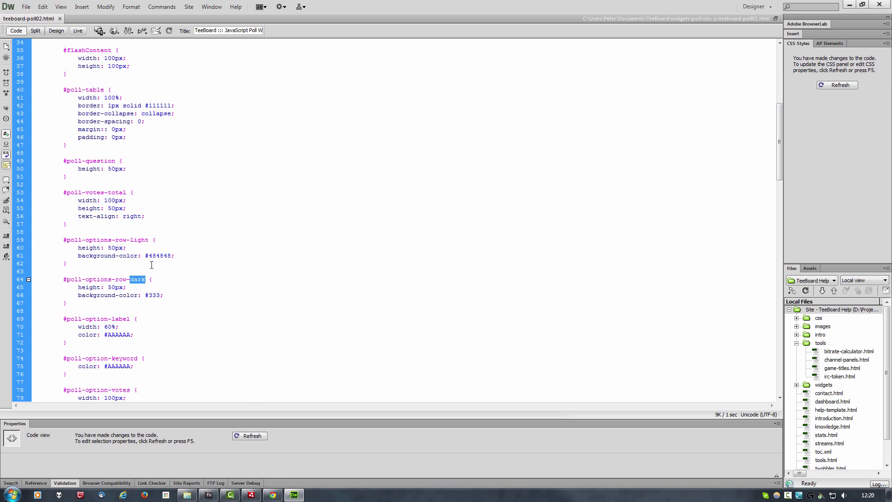
left_click(271, 495)
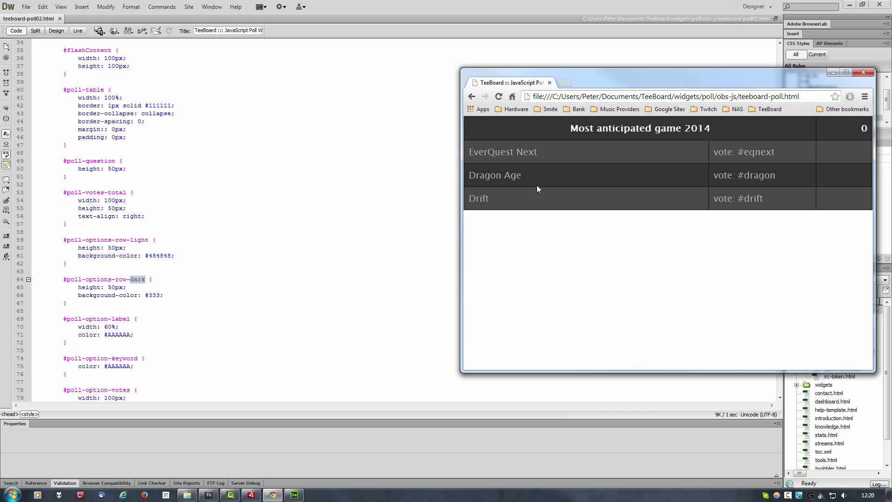
Change the light option rows' background from 484848 to orange #FF6600
double_click(159, 257)
right_click(160, 256)
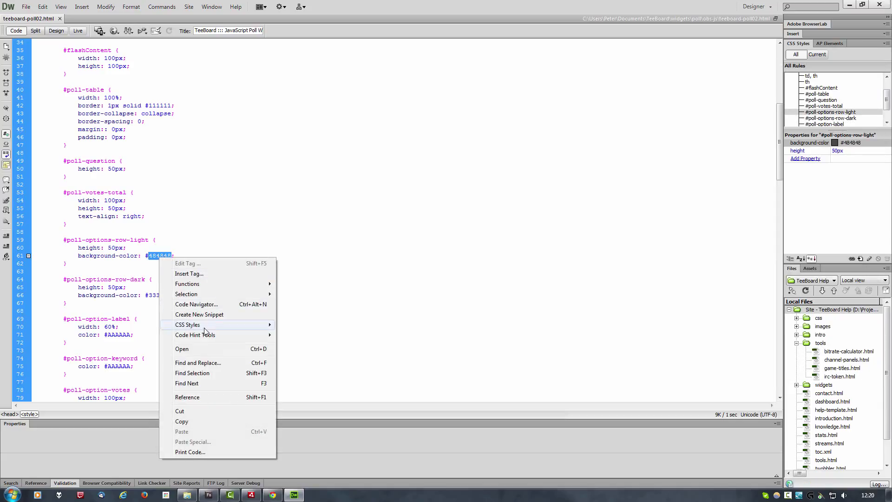
mouse_move(207, 334)
left_click(302, 335)
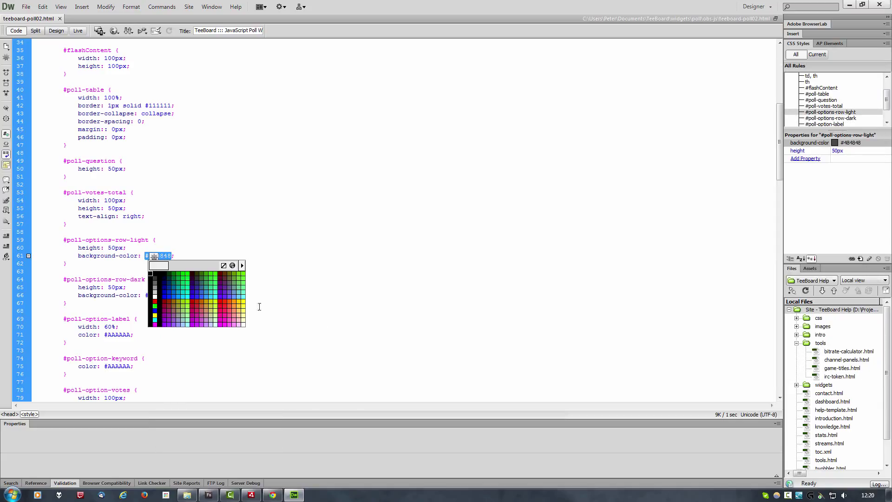
left_click(231, 301)
Set the dark option rows' background to dark red #900 and save the page
double_click(152, 296)
right_click(152, 295)
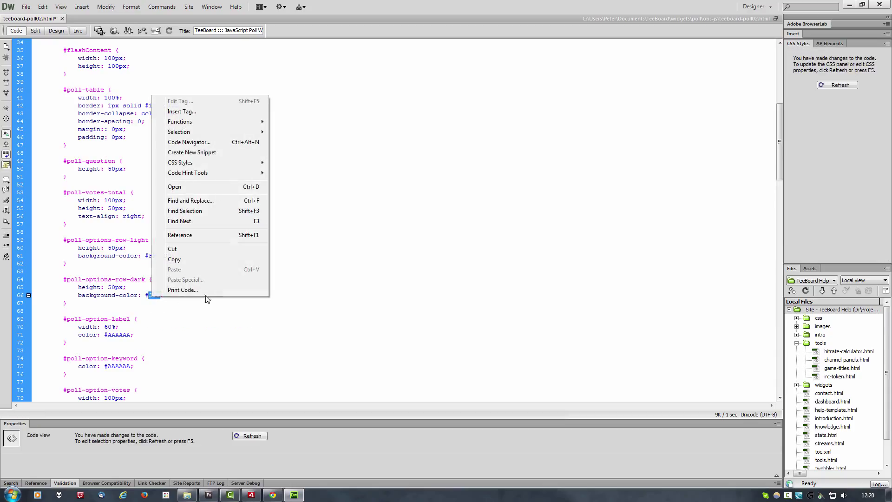
mouse_move(229, 173)
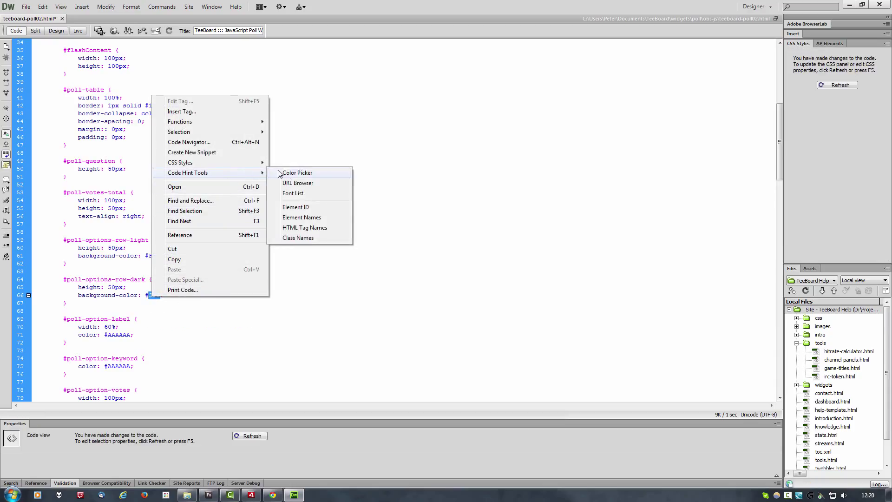
left_click(293, 173)
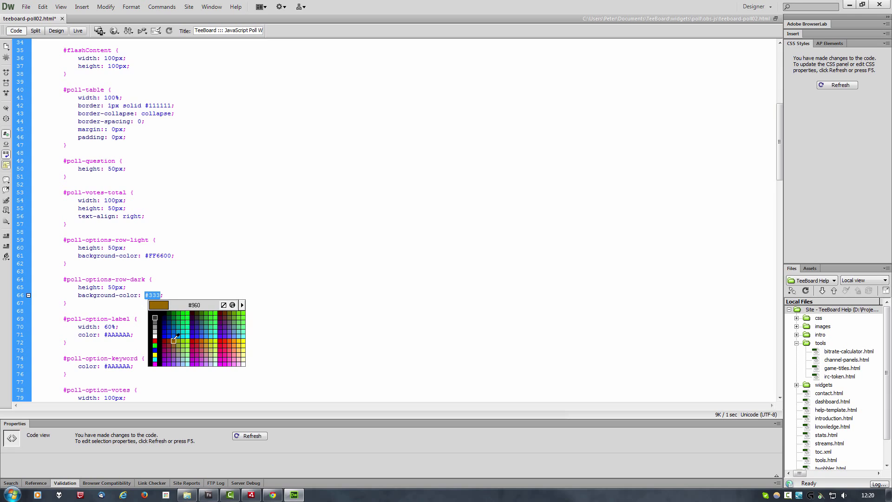
left_click(165, 340)
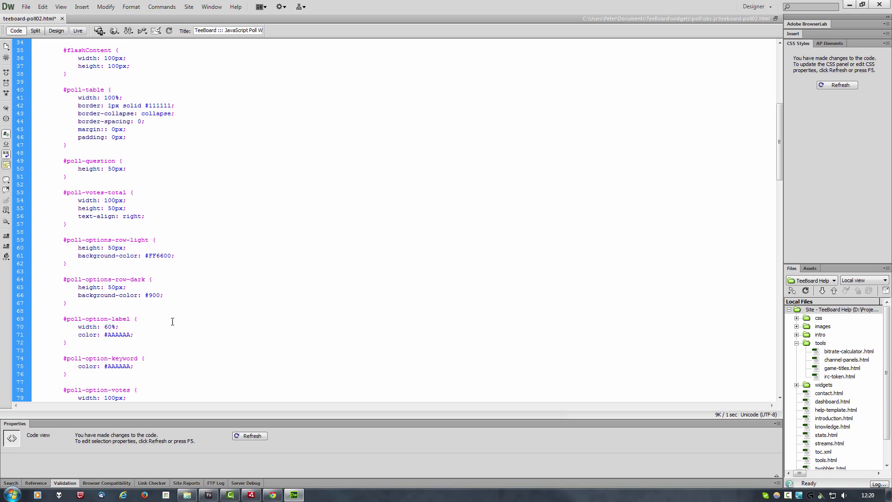
key("ctrl+s")
Inspect the option label, keyword and vote colour rules against their text in the Chrome preview
scroll(162, 302, "down", 4)
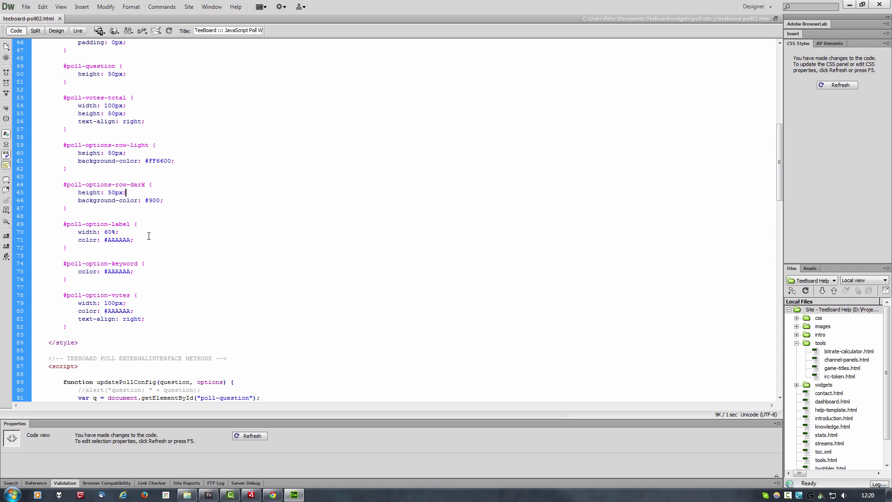
left_click_drag(38, 223, 23, 338)
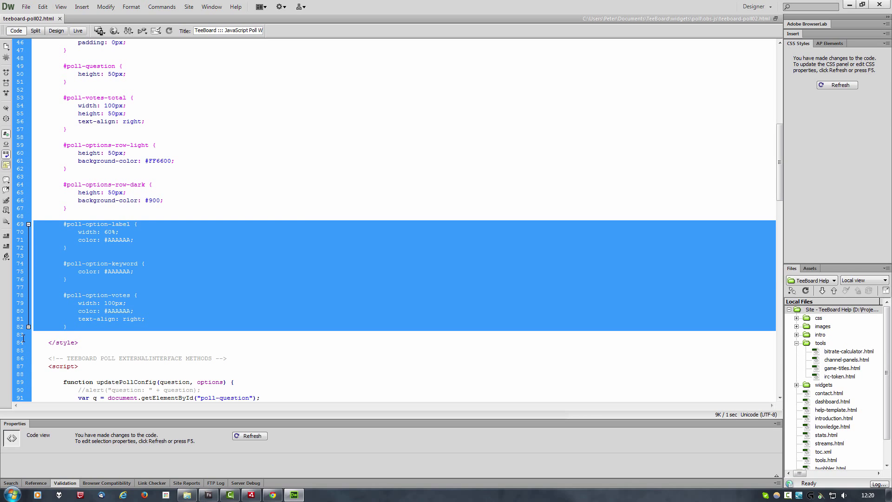
left_click(142, 242)
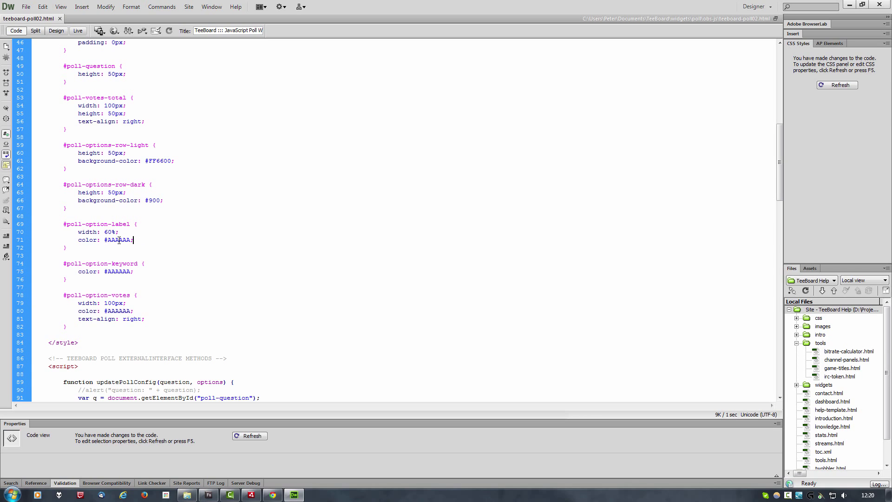
double_click(129, 240)
left_click(115, 271)
double_click(115, 271)
double_click(116, 310)
double_click(118, 240)
left_click(273, 495)
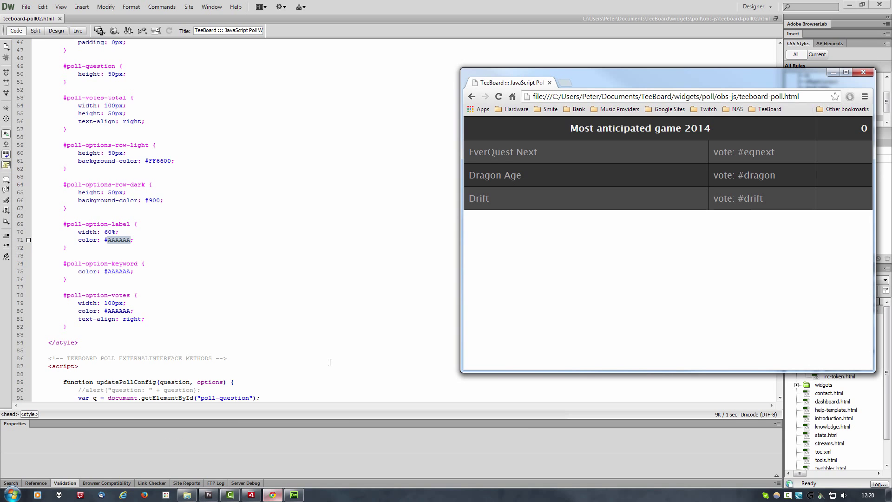
double_click(490, 151)
double_click(718, 151)
Set the poll-option-label text colour to black #000000
double_click(119, 241)
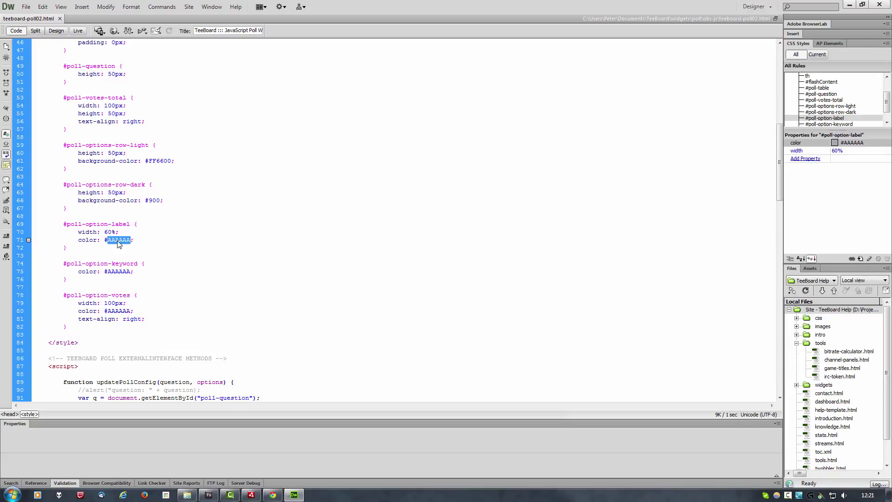
right_click(119, 241)
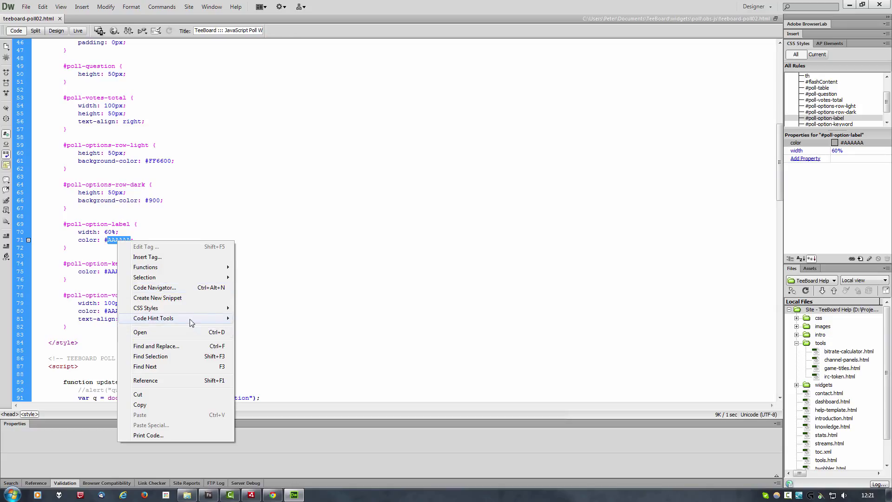
mouse_move(190, 322)
left_click(256, 318)
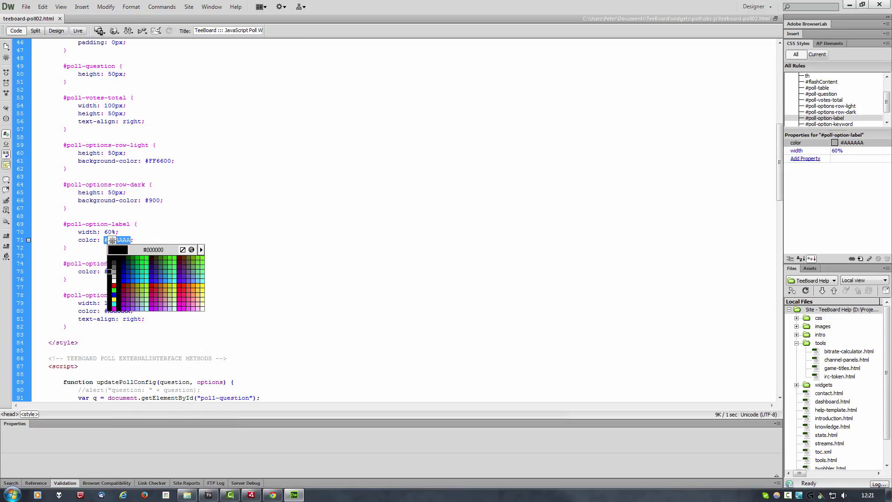
left_click(115, 257)
Copy #000000 onto the keyword and vote text colours and save the page
double_click(119, 239)
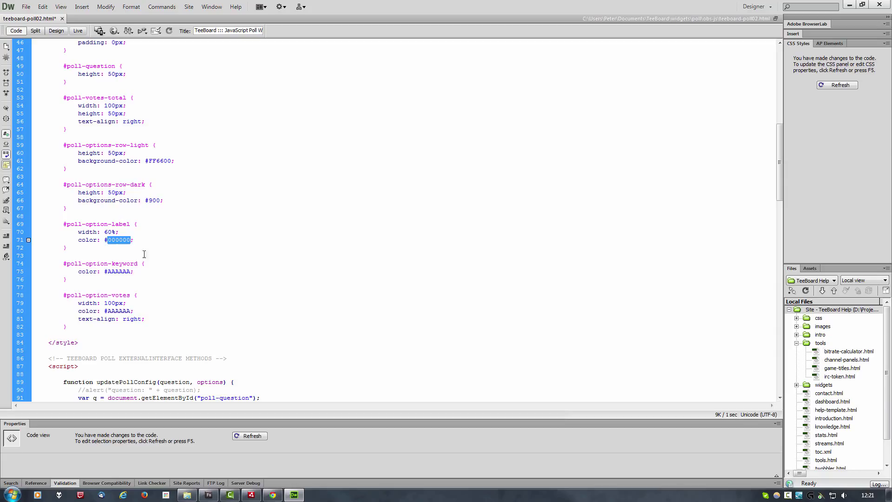
key("ctrl+c")
double_click(128, 272)
key("ctrl+v")
double_click(122, 311)
key("ctrl+v")
key("ctrl+s")
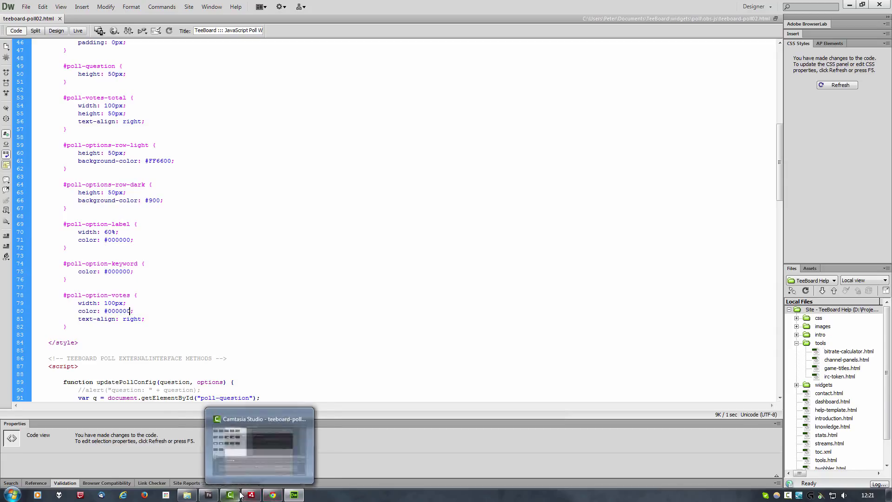
Open teeboard-poll02.html from the obs-js folder in Google Chrome
left_click(189, 496)
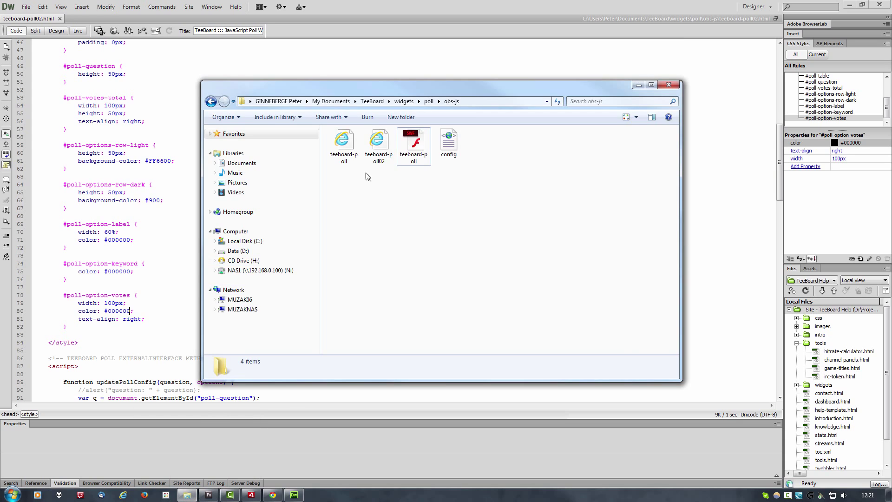
right_click(377, 150)
mouse_move(441, 198)
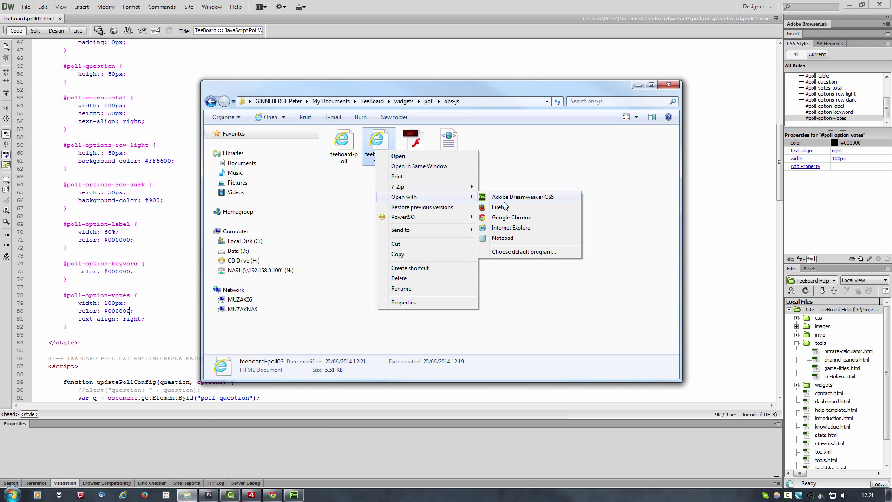
left_click(494, 218)
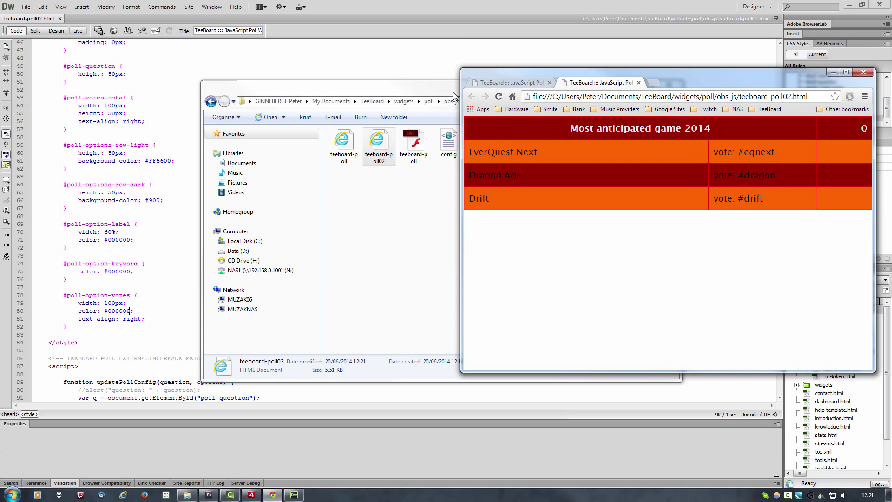
Compare the original grey poll tab with the red and orange poll, ending on the red one
key("alt+Tab")
left_click(639, 86)
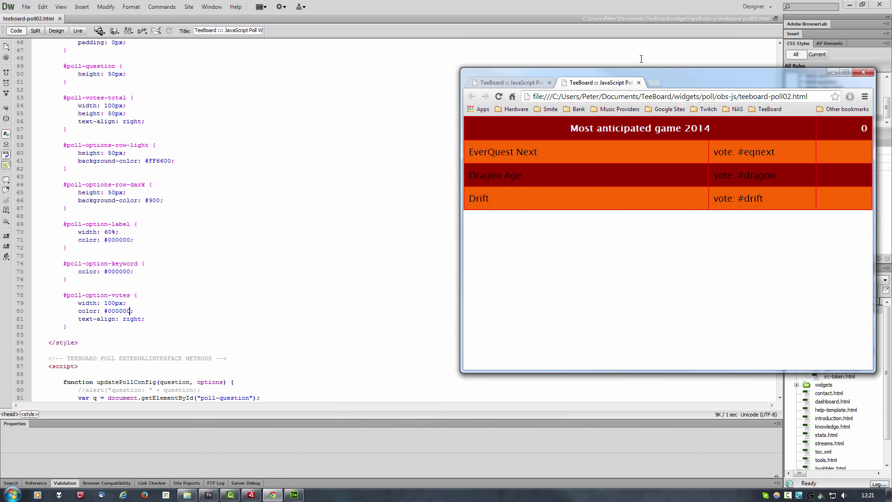
left_click(849, 7)
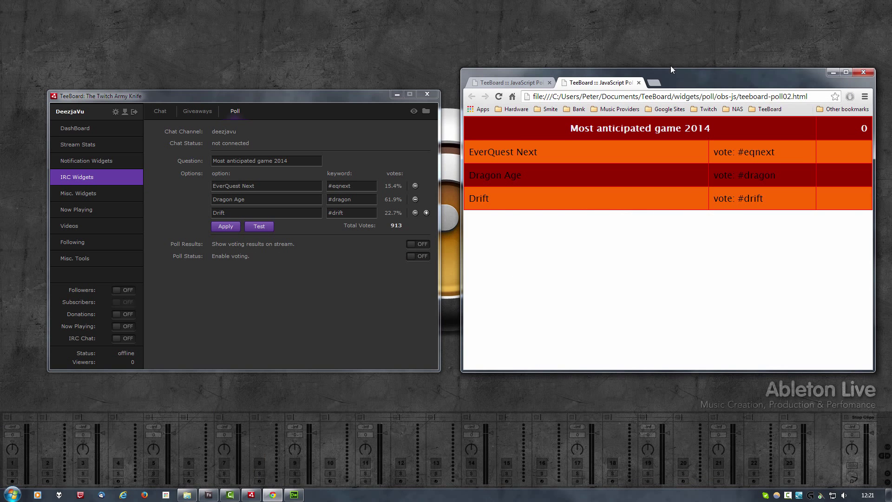
left_click(524, 85)
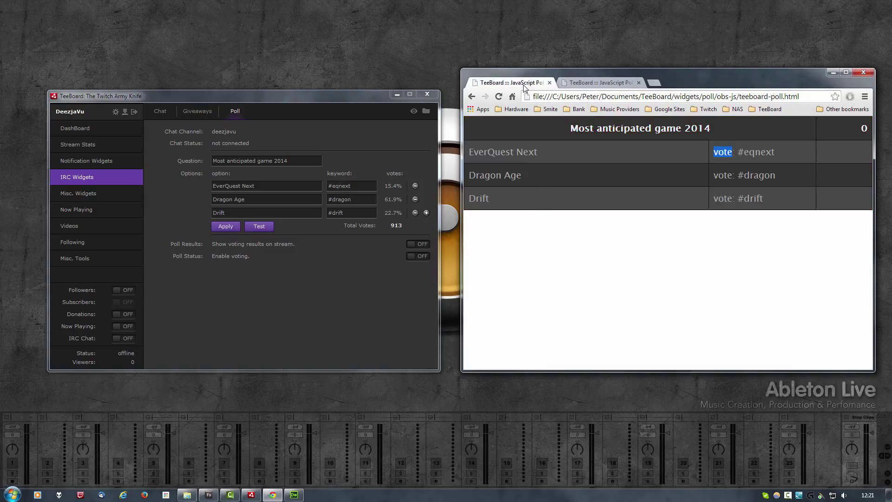
left_click(535, 214)
left_click(572, 83)
left_click(435, 71)
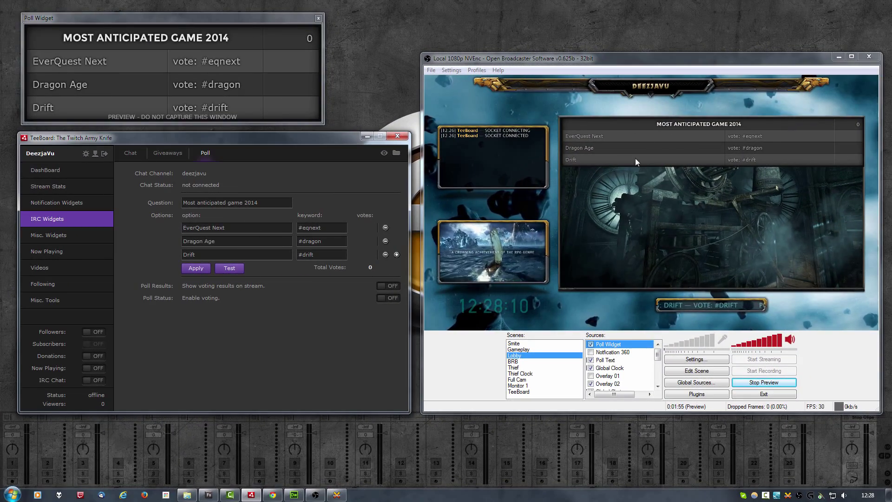
Set the Poll Widget browser source file to obs-js\teeboard-poll02.html
double_click(609, 344)
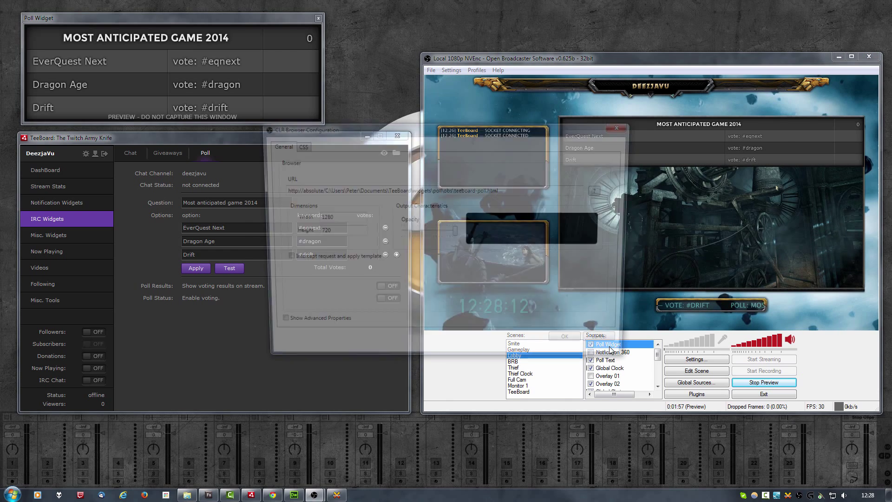
left_click(603, 190)
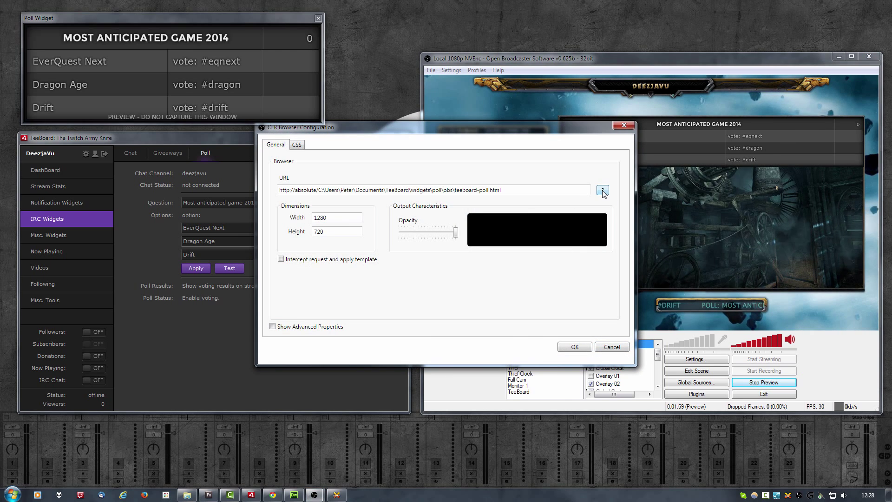
left_click(452, 156)
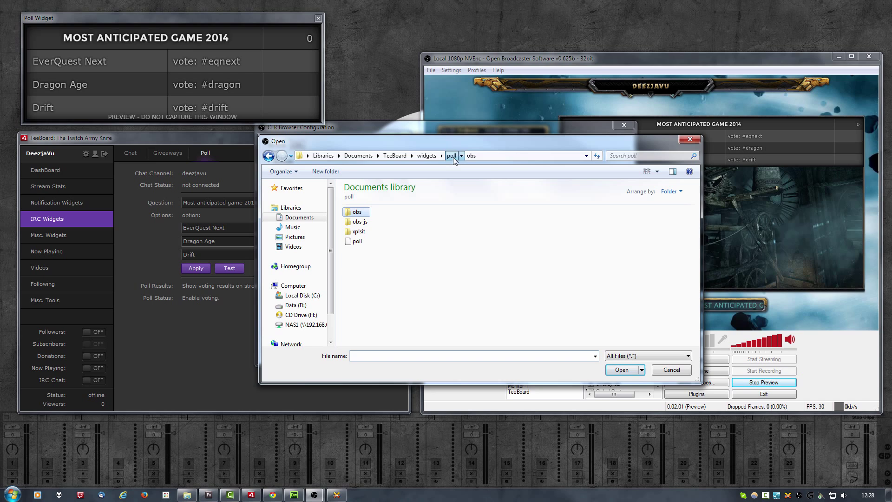
double_click(356, 223)
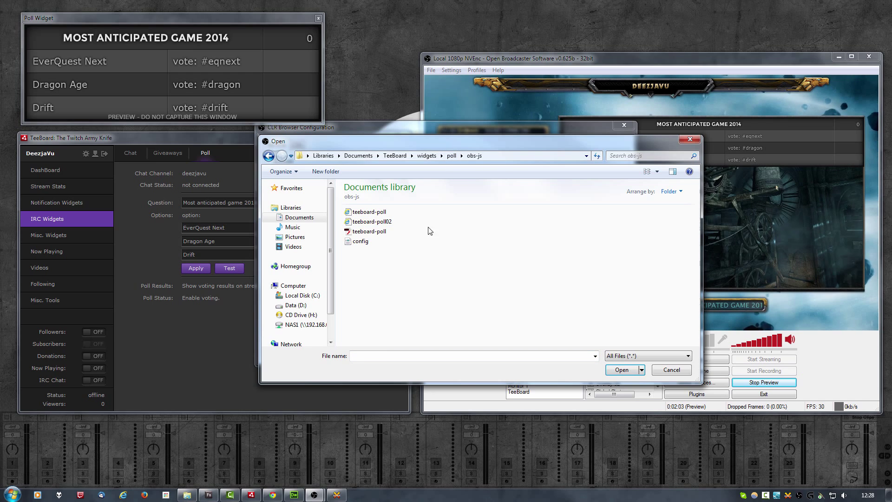
left_click(355, 223)
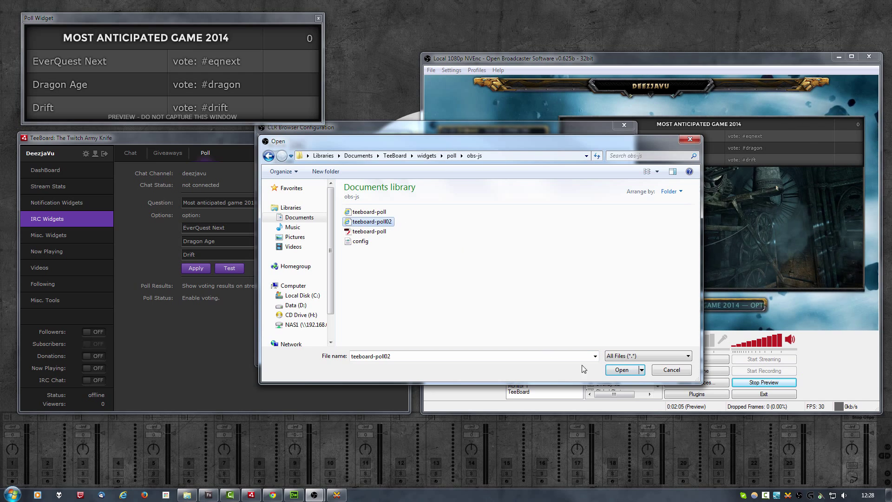
left_click(620, 371)
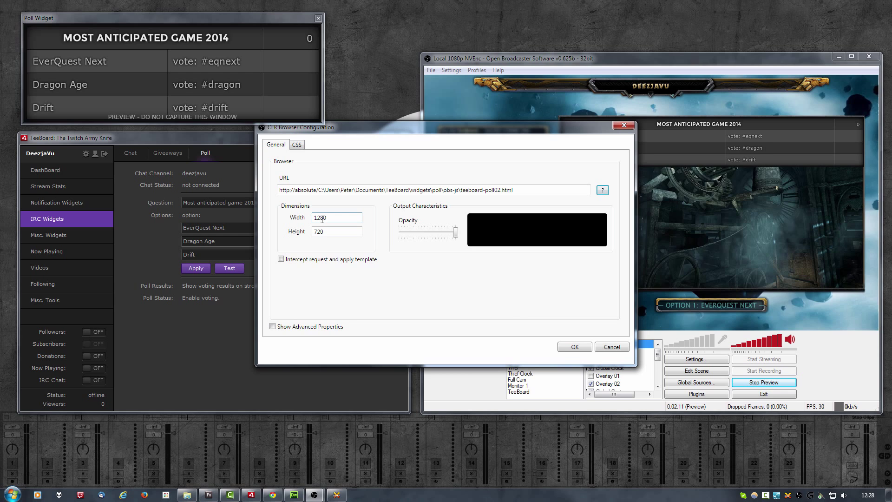
Confirm the CLR Browser Configuration so the preview shows the red and orange poll, then return to TeeBoard
left_click(575, 347)
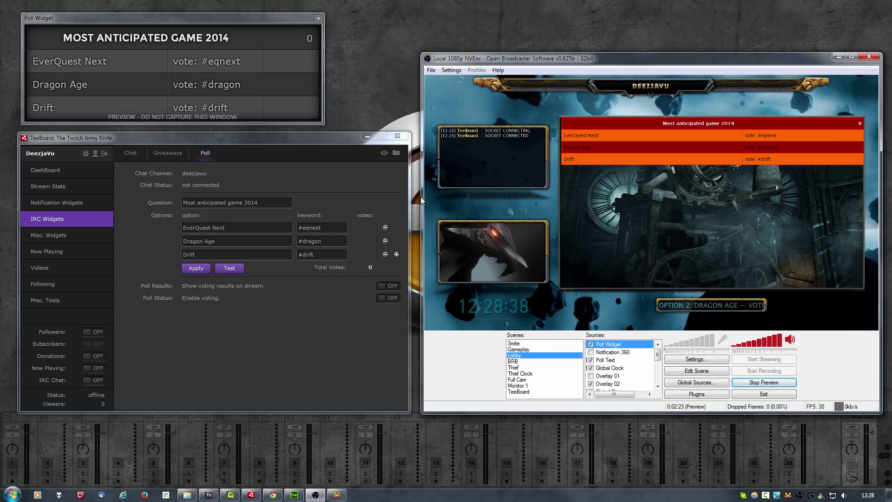
left_click(370, 171)
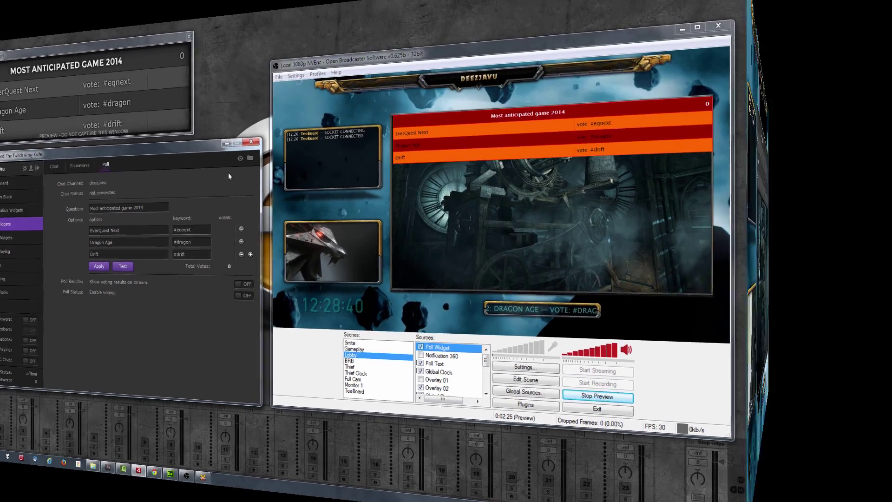